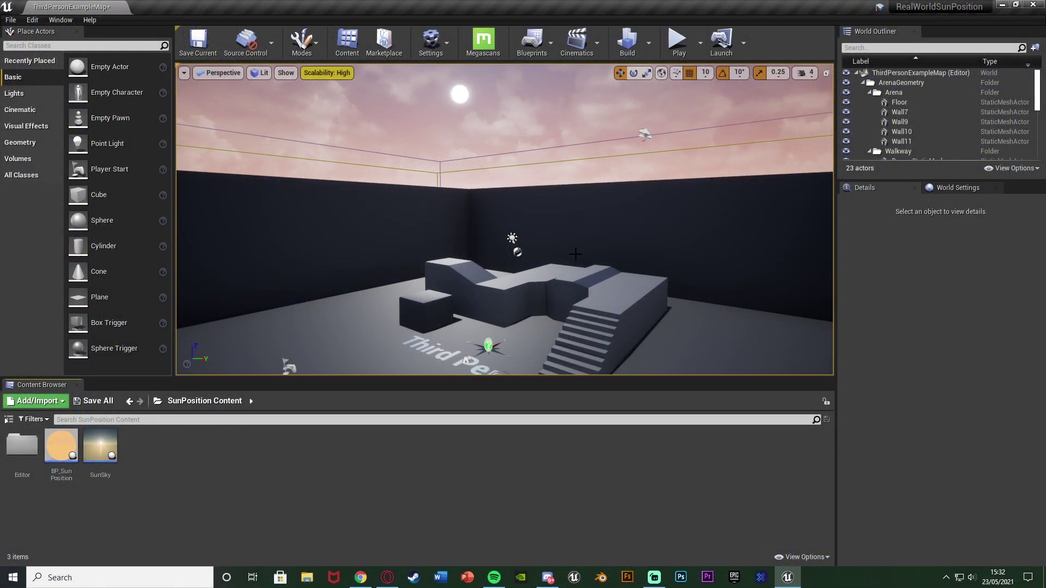
Step: Examine the sky and the sun's position around the arena from several viewing directions
{"action": "right_click_drag", "start_coordinate": [564, 198], "coordinate": [577, 186]}
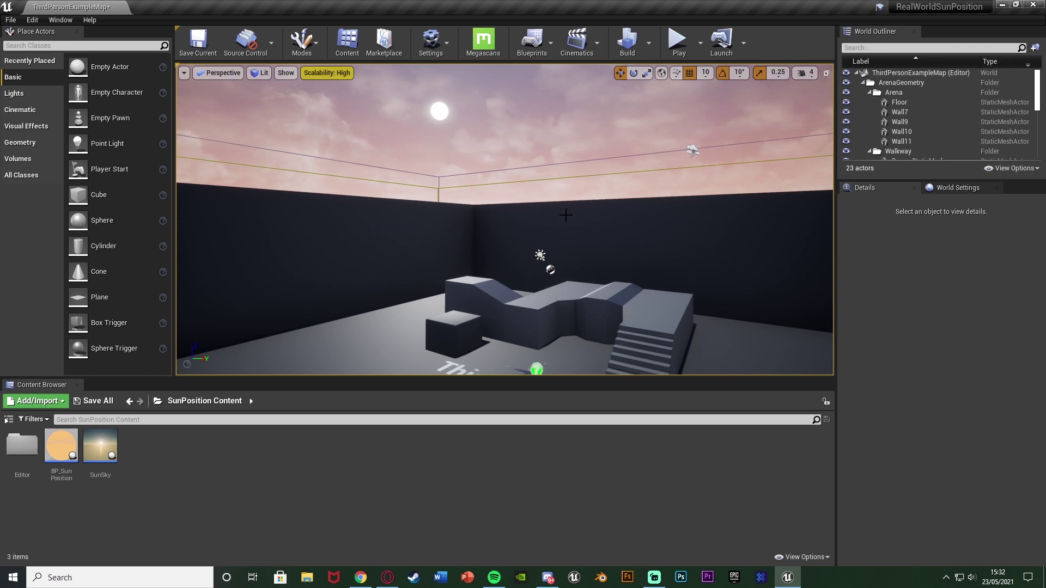
{"action": "mouse_move", "coordinate": [566, 215]}
{"action": "right_mouse_down"}
{"action": "mouse_move", "coordinate": [675, 215]}
{"action": "mouse_move", "coordinate": [607, 202]}
{"action": "mouse_move", "coordinate": [607, 211]}
{"action": "mouse_move", "coordinate": [566, 214]}
{"action": "right_mouse_up"}
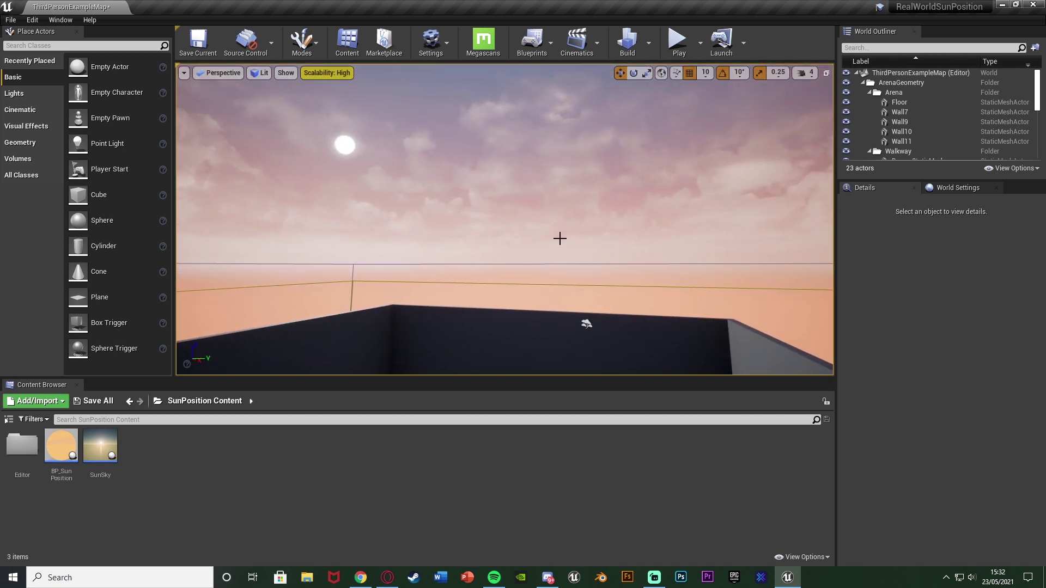
{"action": "right_click_drag", "start_coordinate": [559, 238], "coordinate": [505, 173]}
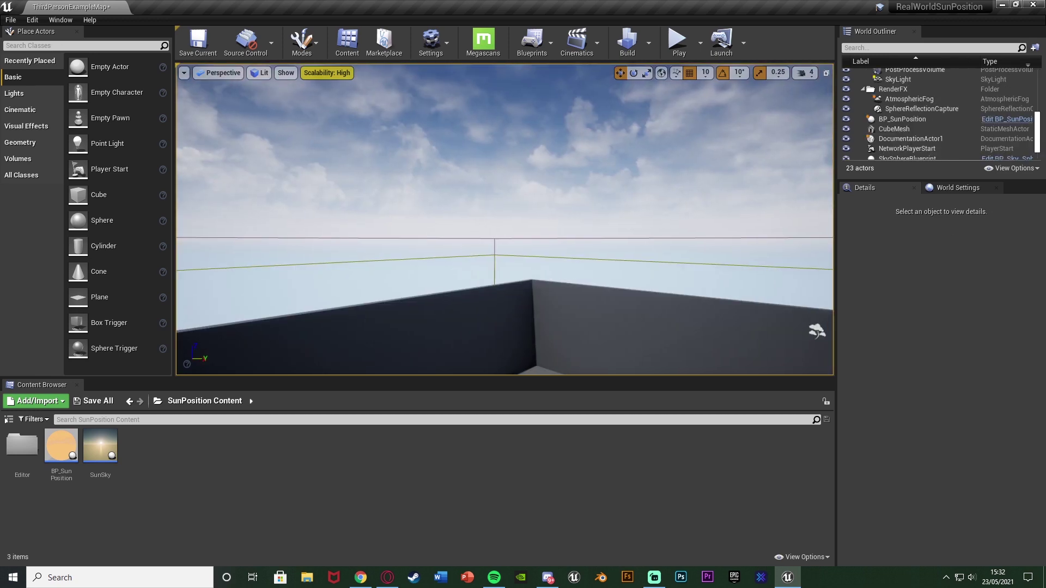
{"action": "right_click_drag", "start_coordinate": [504, 219], "coordinate": [610, 142]}
{"action": "right_click_drag", "start_coordinate": [523, 163], "coordinate": [595, 195]}
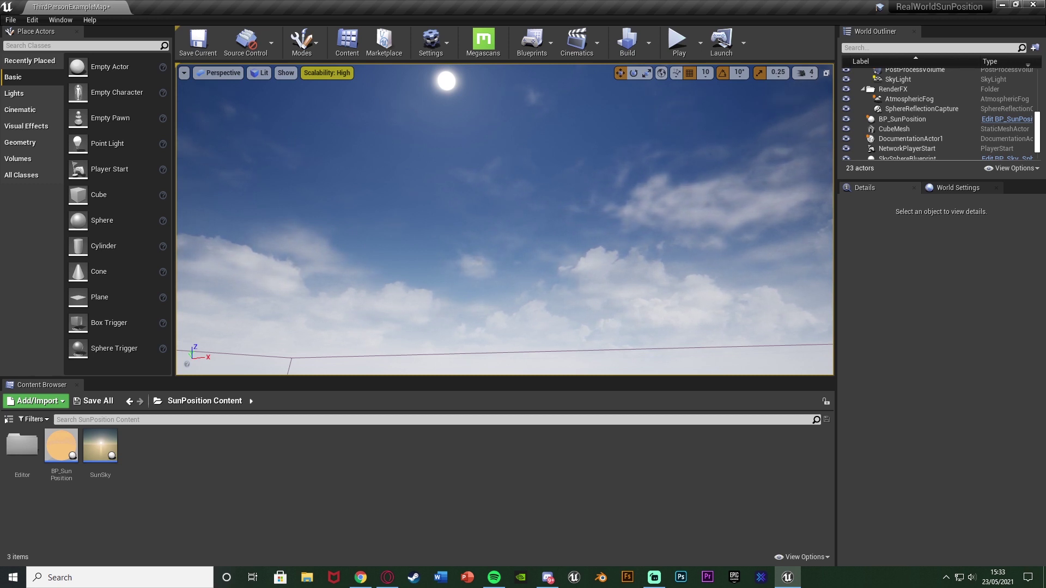
{"action": "right_click_drag", "start_coordinate": [599, 240], "coordinate": [622, 233]}
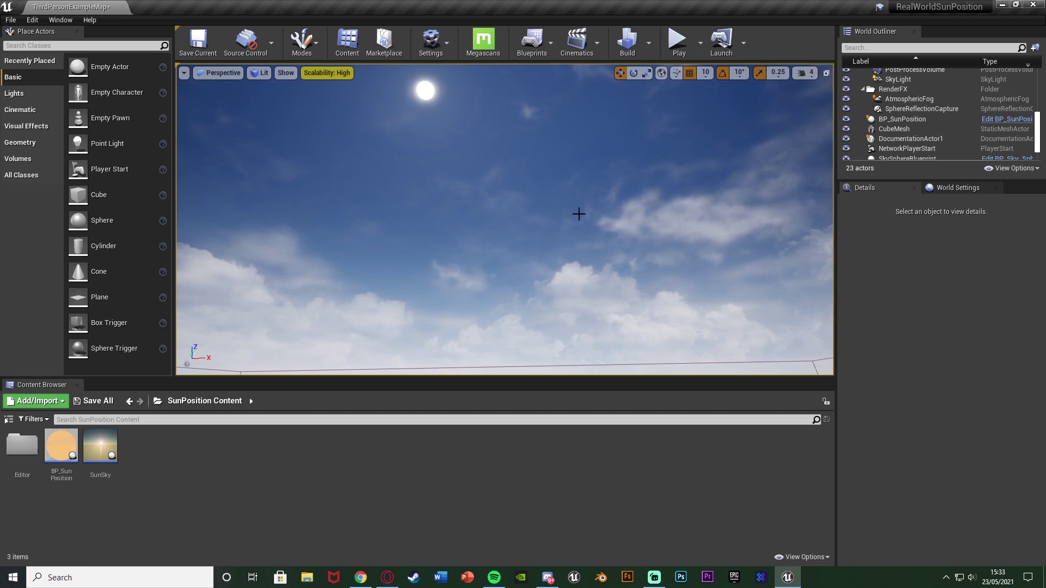
{"action": "mouse_move", "coordinate": [574, 212]}
{"action": "right_mouse_down"}
{"action": "mouse_move", "coordinate": [561, 270]}
{"action": "mouse_move", "coordinate": [575, 212]}
{"action": "right_mouse_up"}
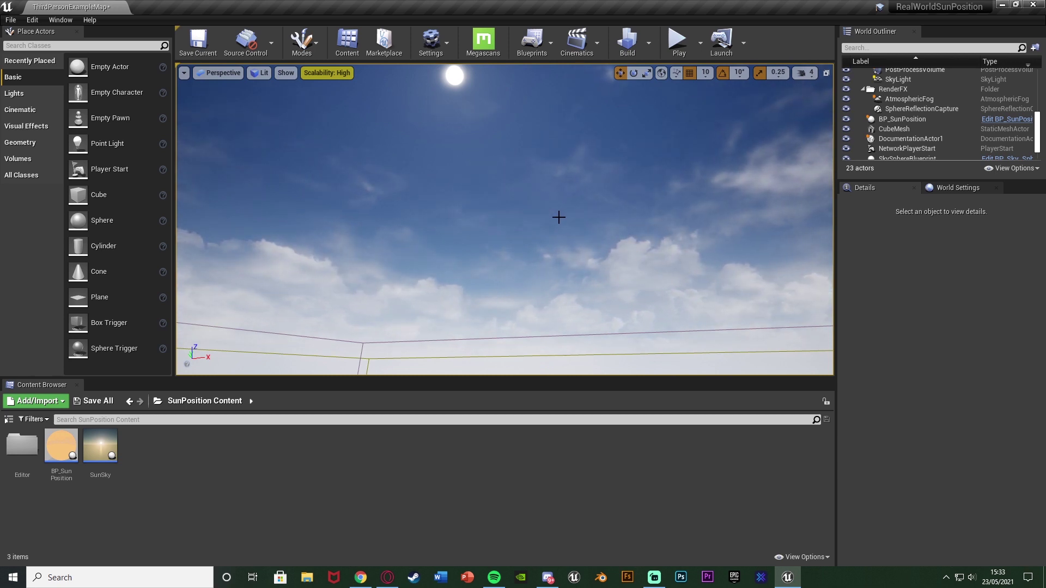
{"action": "right_click_drag", "start_coordinate": [564, 220], "coordinate": [562, 222]}
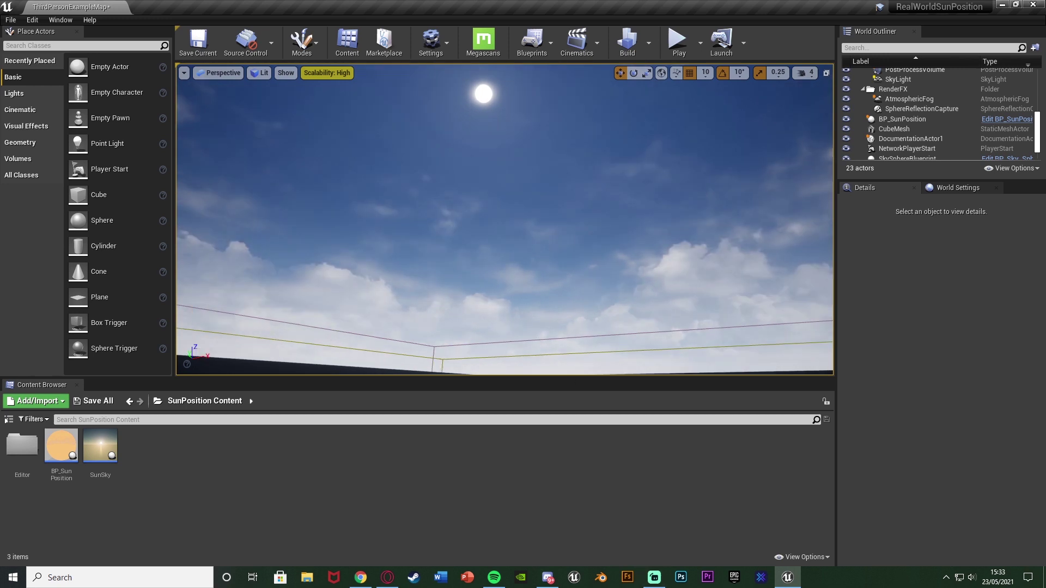
{"action": "mouse_move", "coordinate": [505, 219]}
{"action": "right_mouse_down"}
{"action": "mouse_move", "coordinate": [504, 202]}
{"action": "mouse_move", "coordinate": [513, 234]}
{"action": "right_mouse_up"}
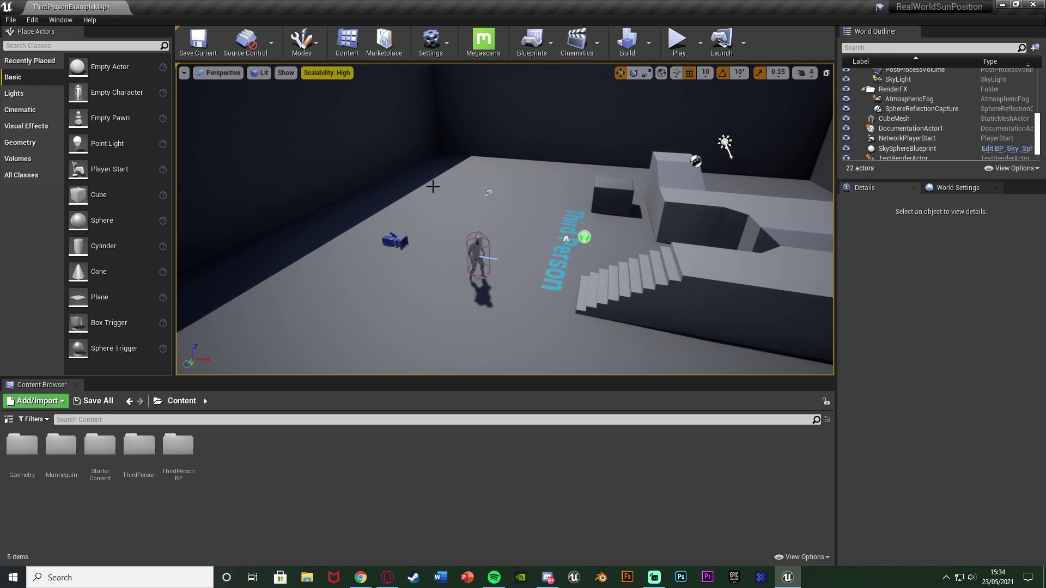
Step: Search the plugins for "sun pos" to check that Sun Position Calculator is enabled, and close the plugins window
{"action": "left_click", "coordinate": [32, 20]}
{"action": "left_click", "coordinate": [78, 185]}
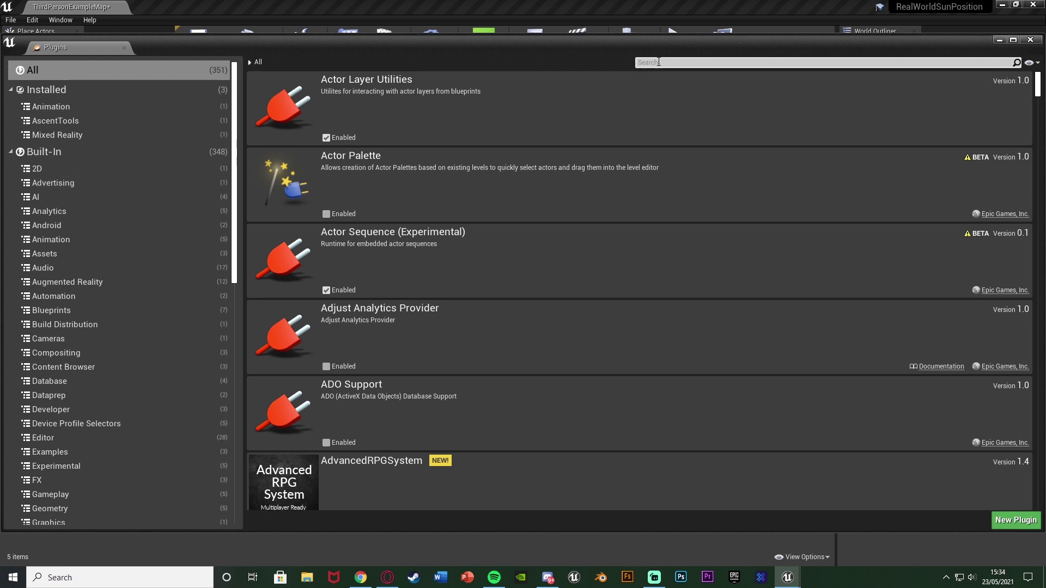
{"action": "left_click", "coordinate": [658, 62]}
{"action": "type", "text": "sun pos"}
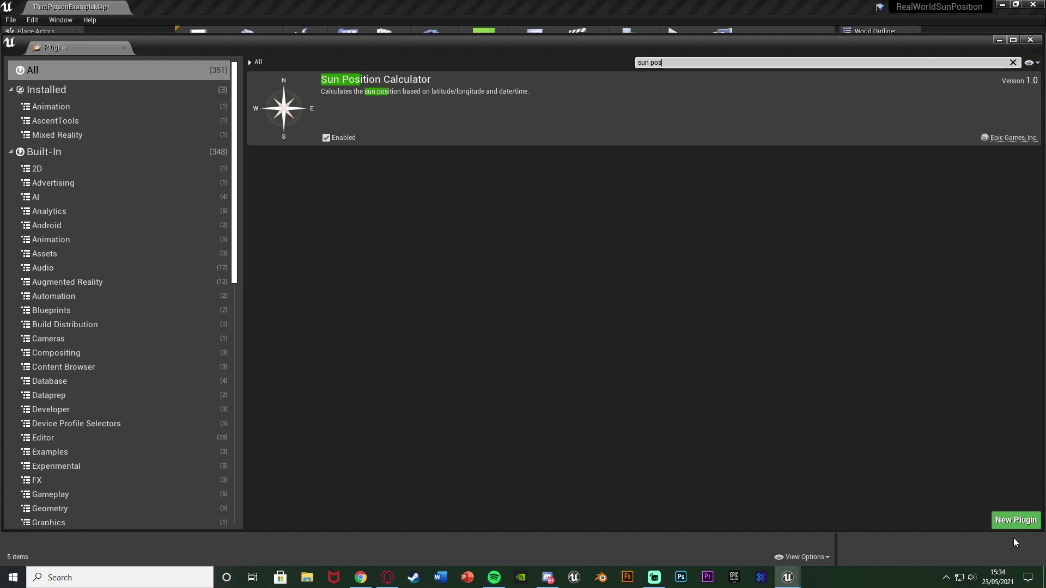
{"action": "left_click", "coordinate": [1030, 40]}
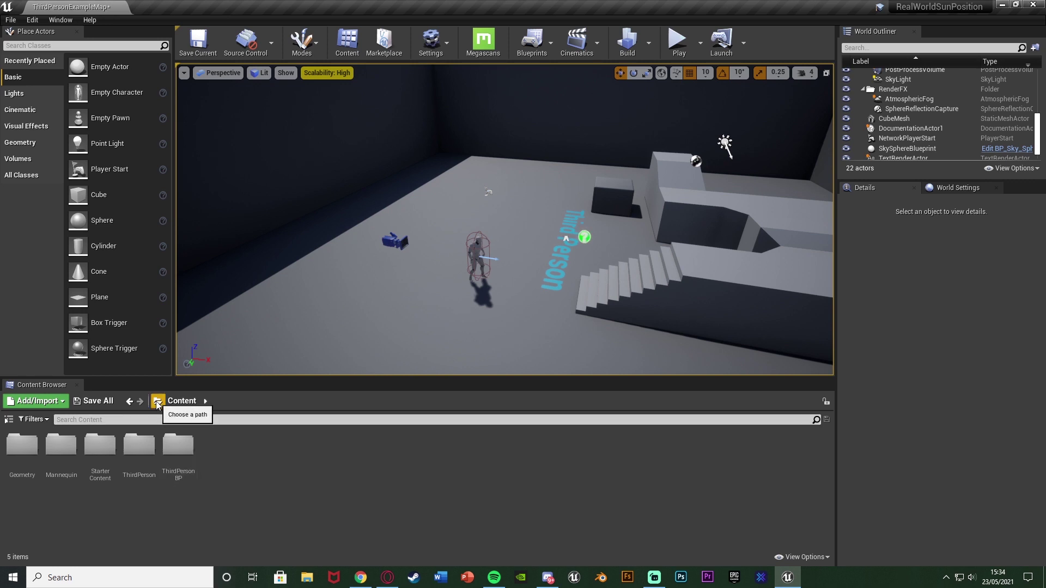
Step: Search the content folders for "sun" and open the SunPosition Content folder
{"action": "left_click", "coordinate": [180, 402]}
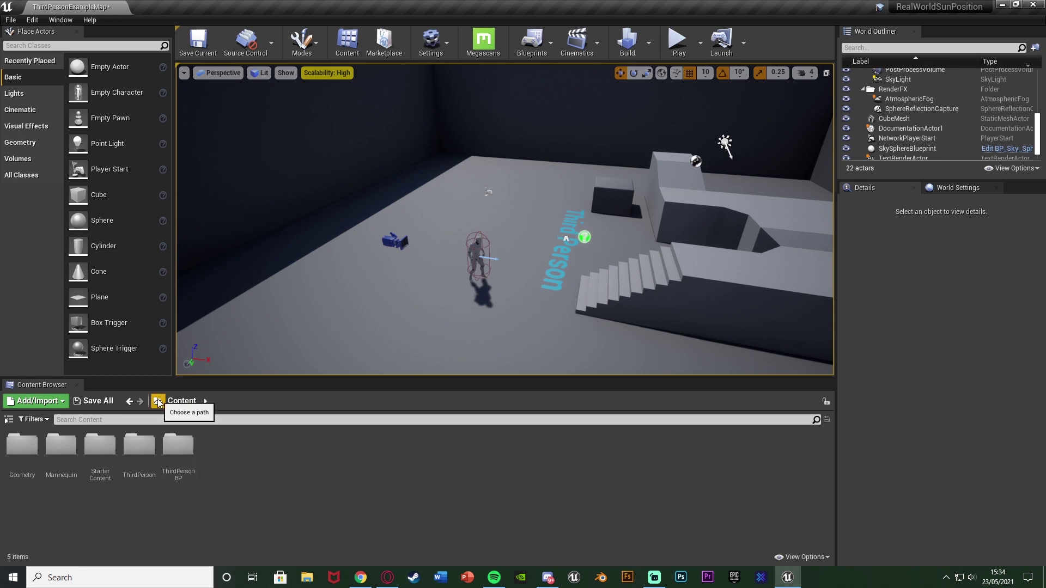
{"action": "left_click", "coordinate": [158, 402]}
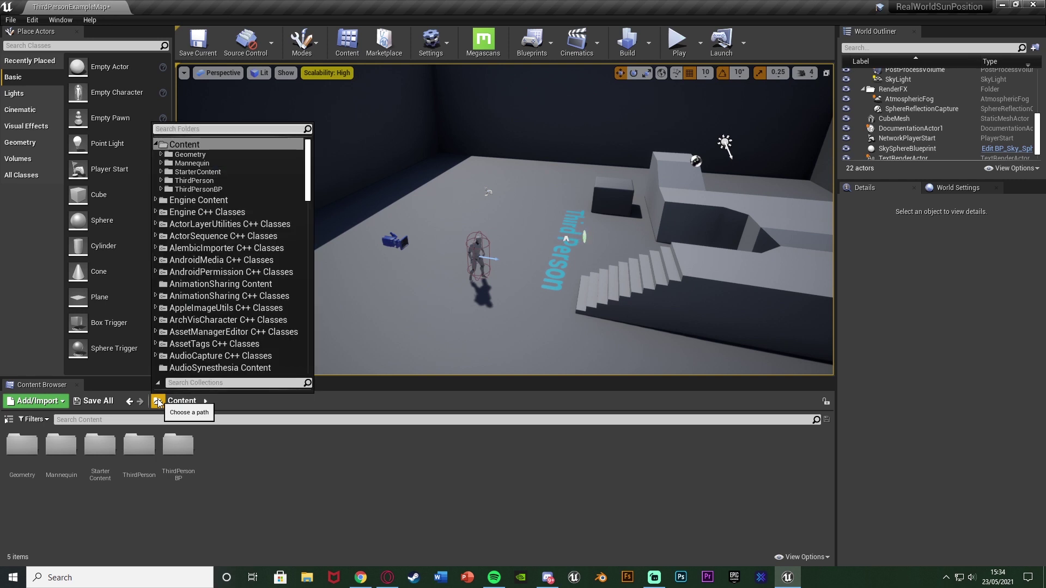
{"action": "scroll", "coordinate": [209, 248], "scroll_direction": "down", "scroll_amount": 15}
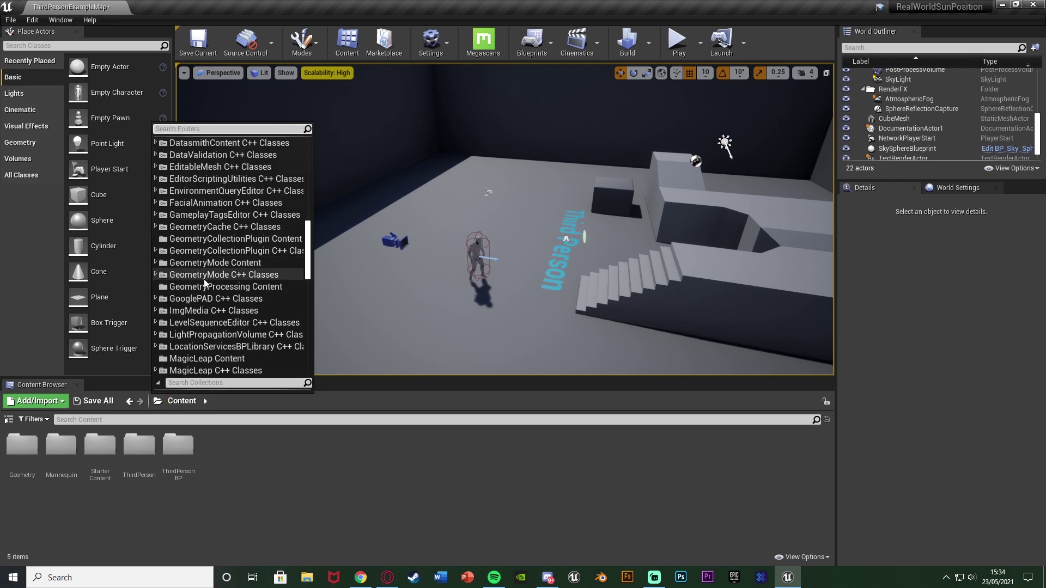
{"action": "type", "text": "sun"}
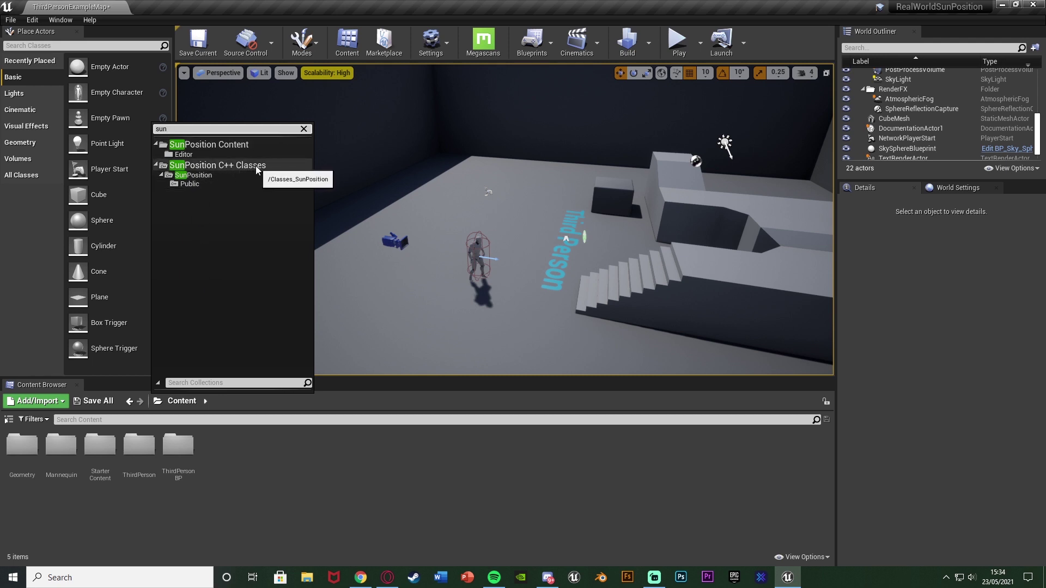
{"action": "left_click", "coordinate": [254, 142]}
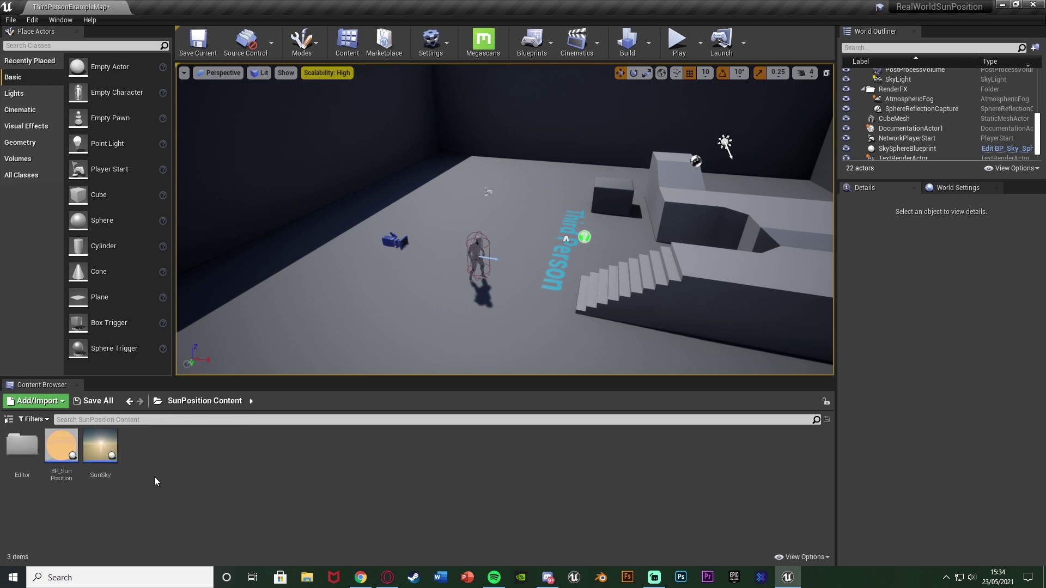
Step: Place BP_SunPosition on the arena floor near the character, inspect its compass up close, and select it
{"action": "left_click_drag", "start_coordinate": [61, 445], "coordinate": [478, 216]}
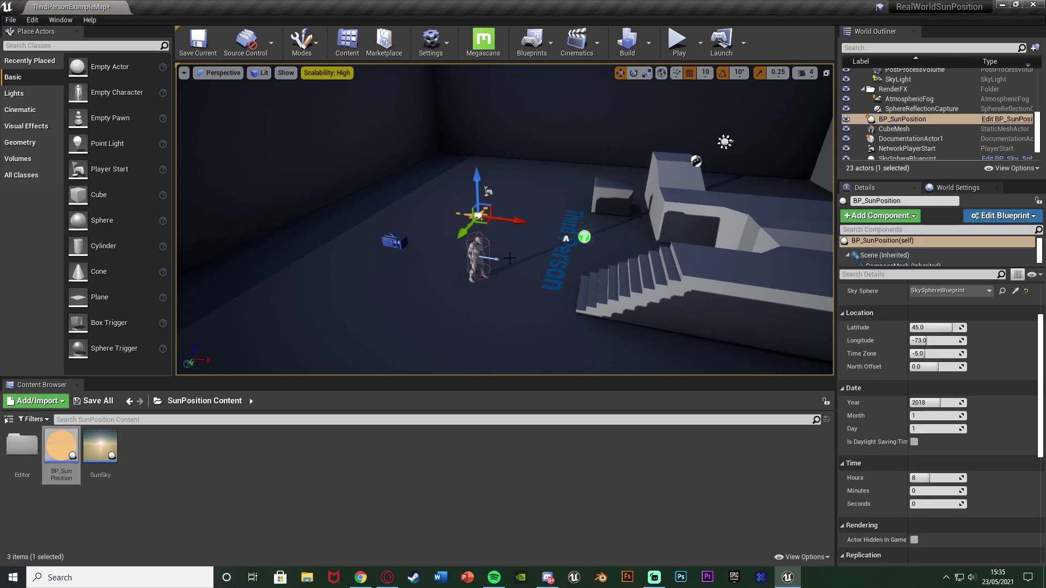
{"action": "key", "text": "Escape"}
{"action": "right_click_drag", "start_coordinate": [506, 256], "coordinate": [517, 346]}
{"action": "key", "text": "w"}
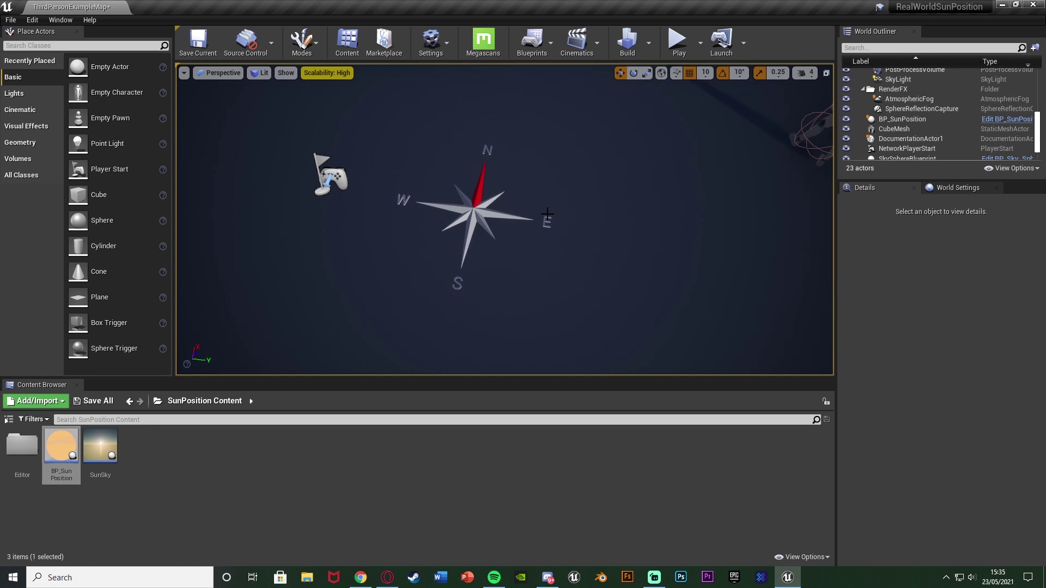
{"action": "left_click", "coordinate": [482, 208]}
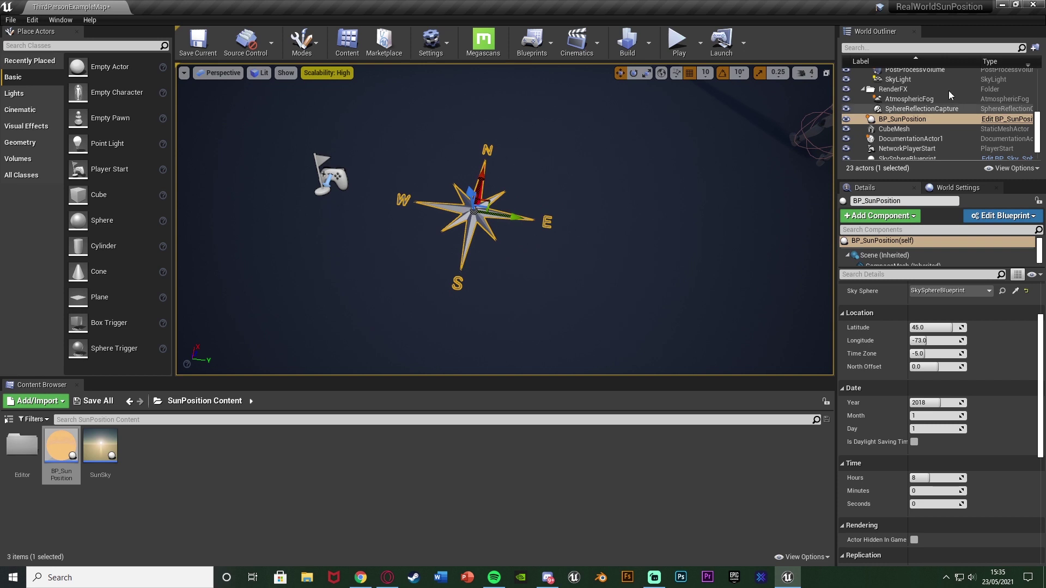
Step: Set the BP_SunPosition location to latitude 51 and longitude 0
{"action": "right_click_drag", "start_coordinate": [642, 196], "coordinate": [490, 114]}
{"action": "key", "text": "s"}
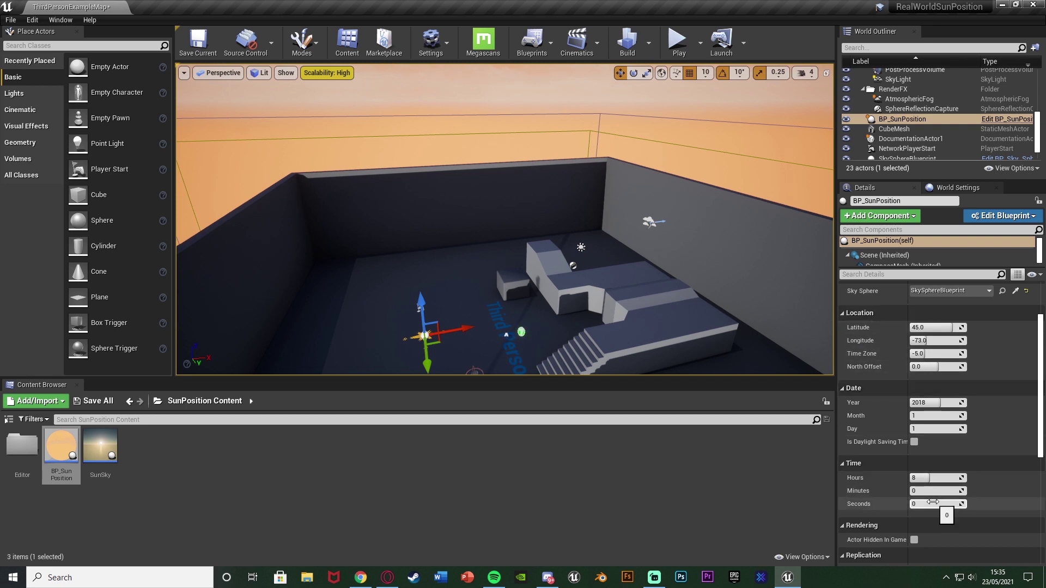
{"action": "right_click_drag", "start_coordinate": [675, 283], "coordinate": [631, 330]}
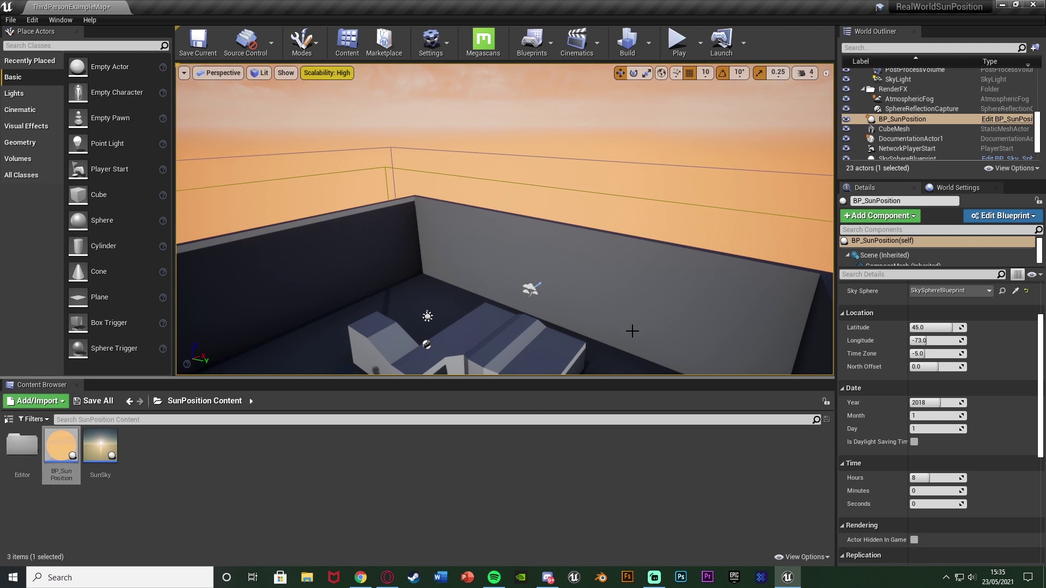
{"action": "right_click_drag", "start_coordinate": [551, 330], "coordinate": [529, 324]}
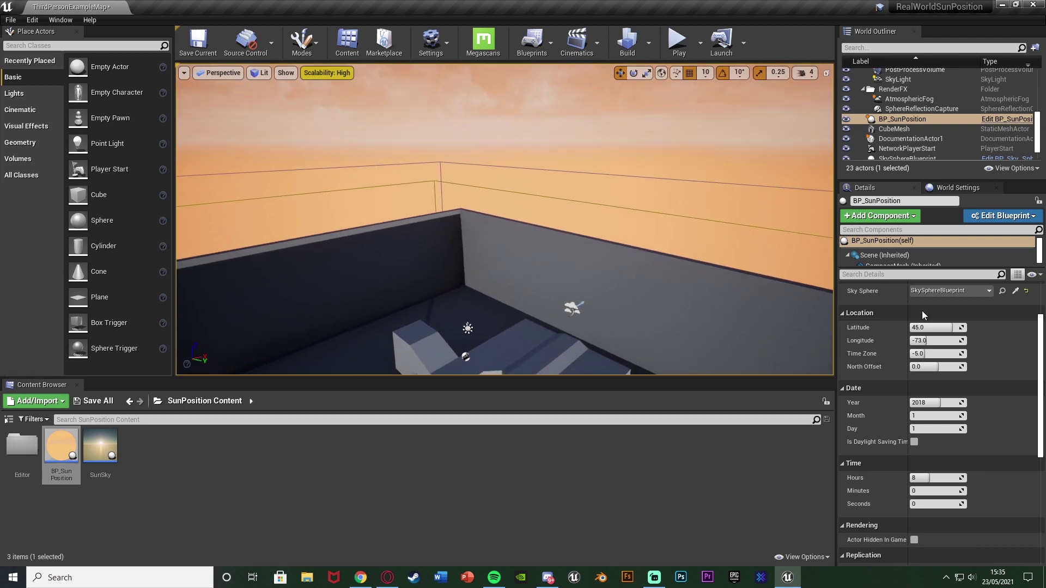
{"action": "left_click", "coordinate": [950, 329]}
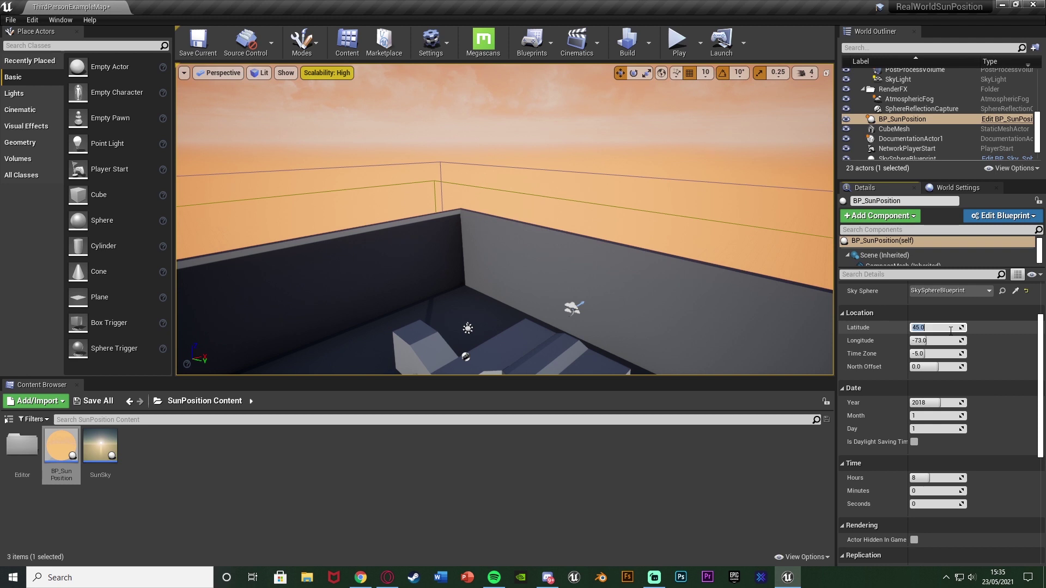
{"action": "type", "text": "51"}
{"action": "key", "text": "Return"}
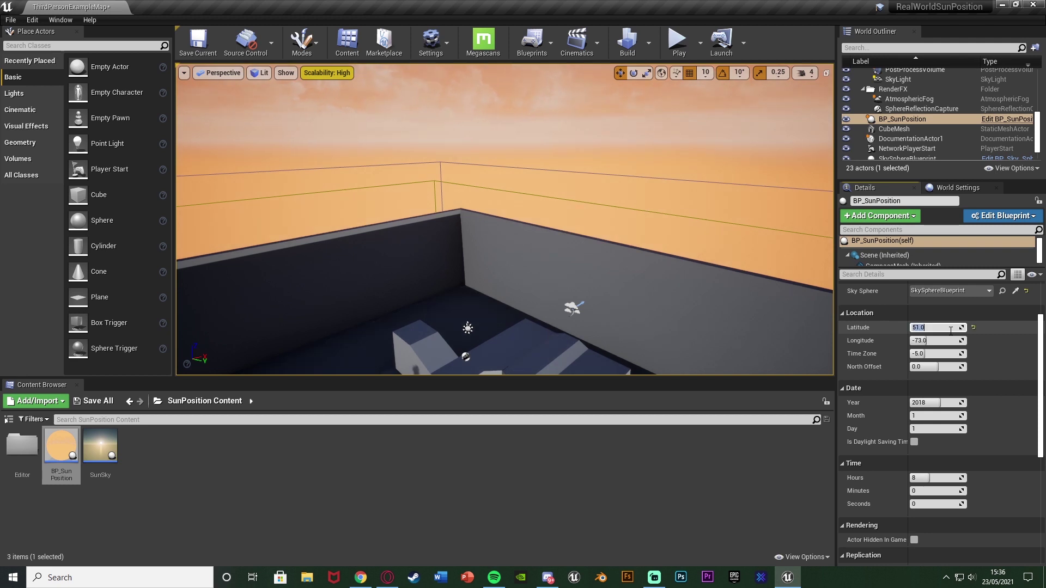
{"action": "key", "text": "Tab"}
{"action": "type", "text": "0"}
{"action": "key", "text": "Return"}
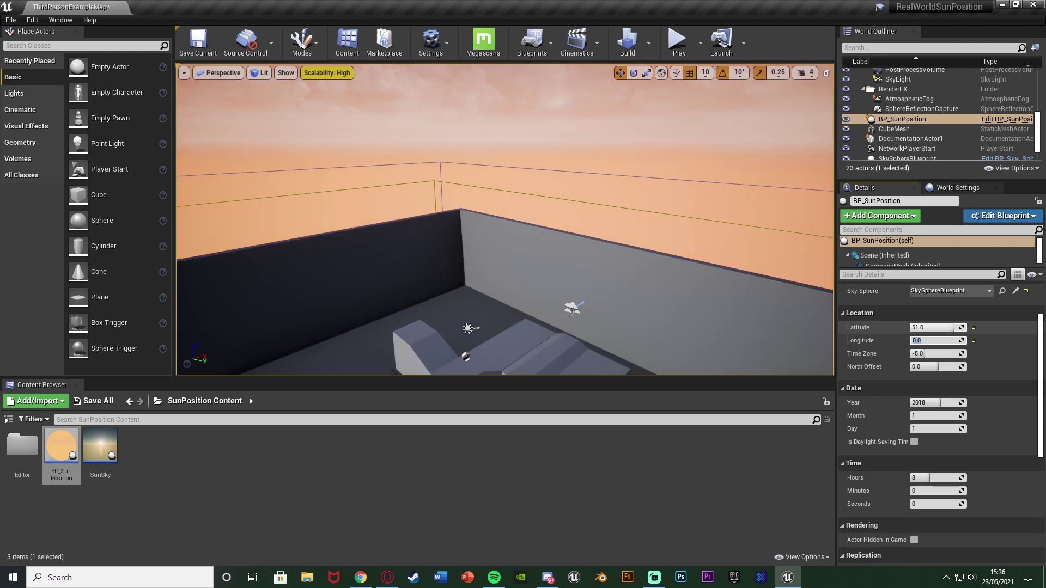
Step: Set the BP_SunPosition time zone to 1
{"action": "left_click", "coordinate": [948, 355]}
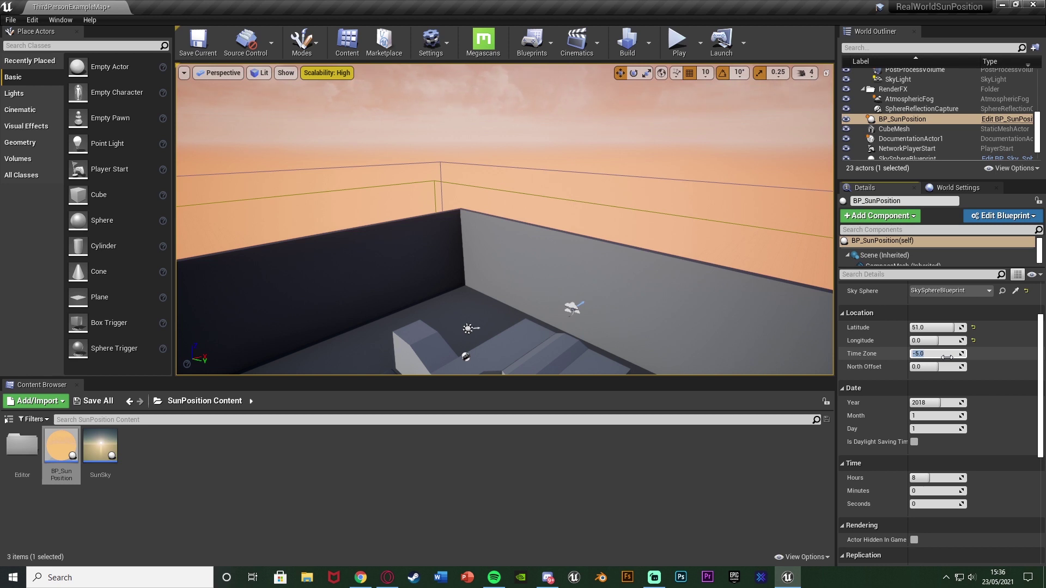
{"action": "type", "text": "1"}
{"action": "key", "text": "Return"}
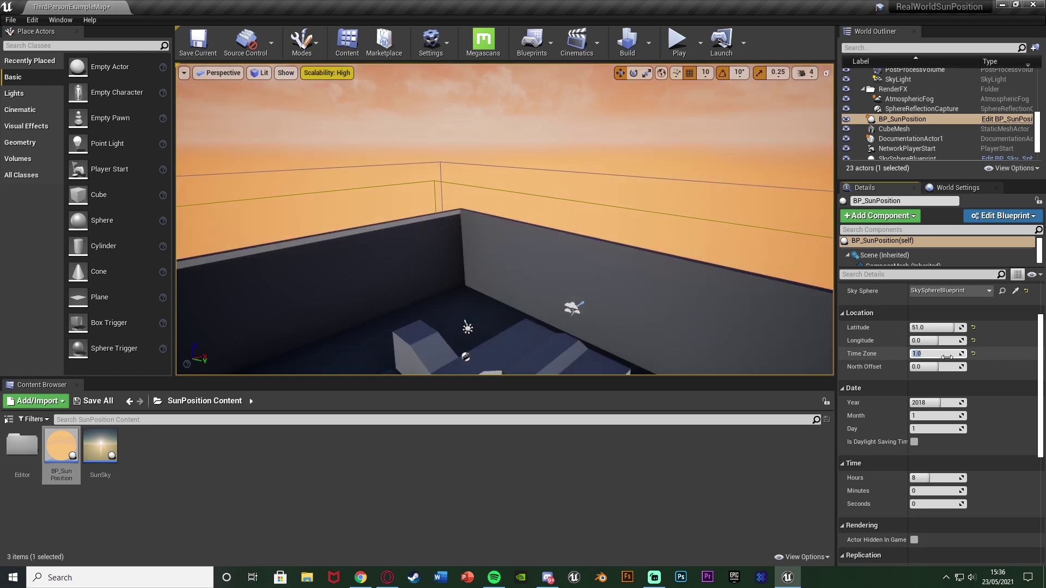
Step: Set the BP_SunPosition date to year 2021, month 5 and day 23
{"action": "left_click", "coordinate": [938, 404]}
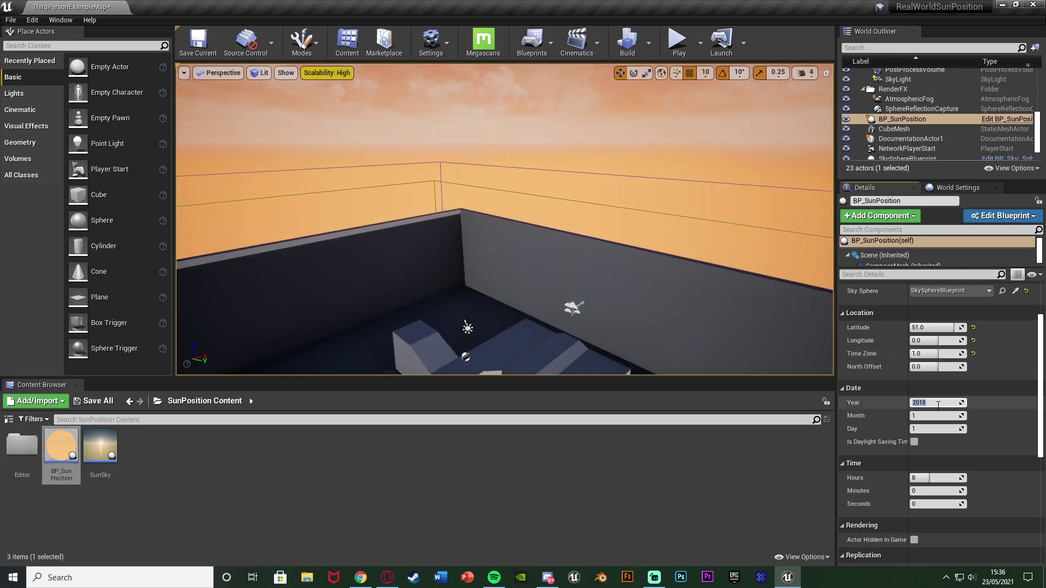
{"action": "type", "text": "2021"}
{"action": "key", "text": "Tab"}
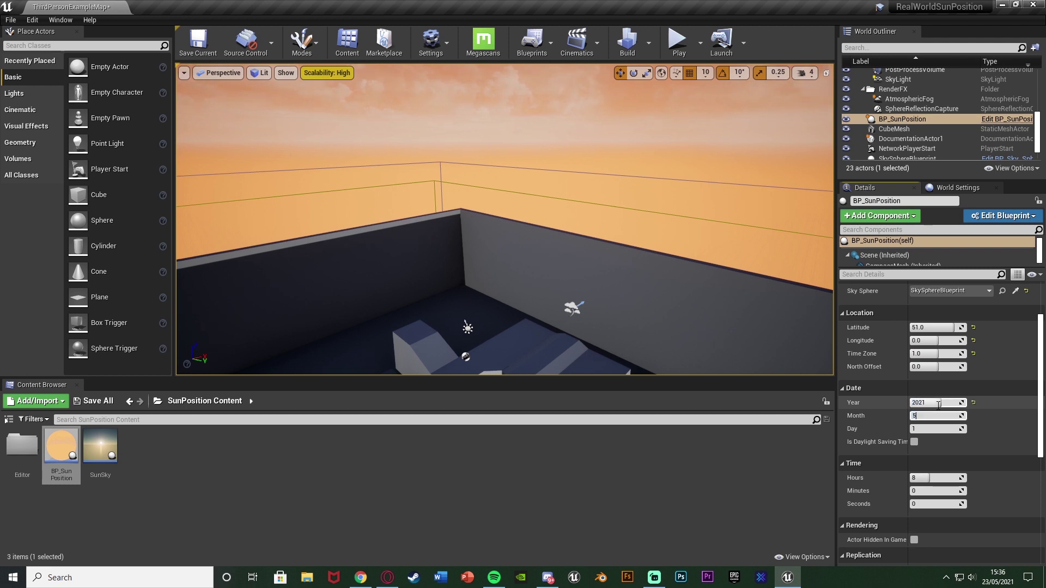
{"action": "type", "text": "5"}
{"action": "key", "text": "Tab"}
{"action": "type", "text": "23"}
{"action": "key", "text": "Return"}
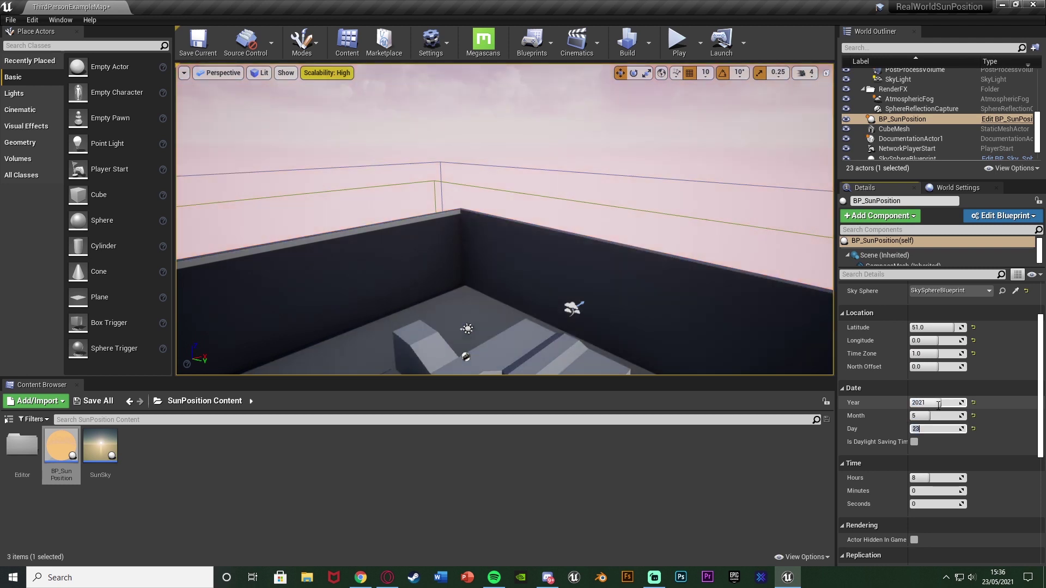
Step: Set the BP_SunPosition time to 15 hours and 36 minutes, and view the sun in the sky
{"action": "right_click_drag", "start_coordinate": [643, 262], "coordinate": [727, 262]}
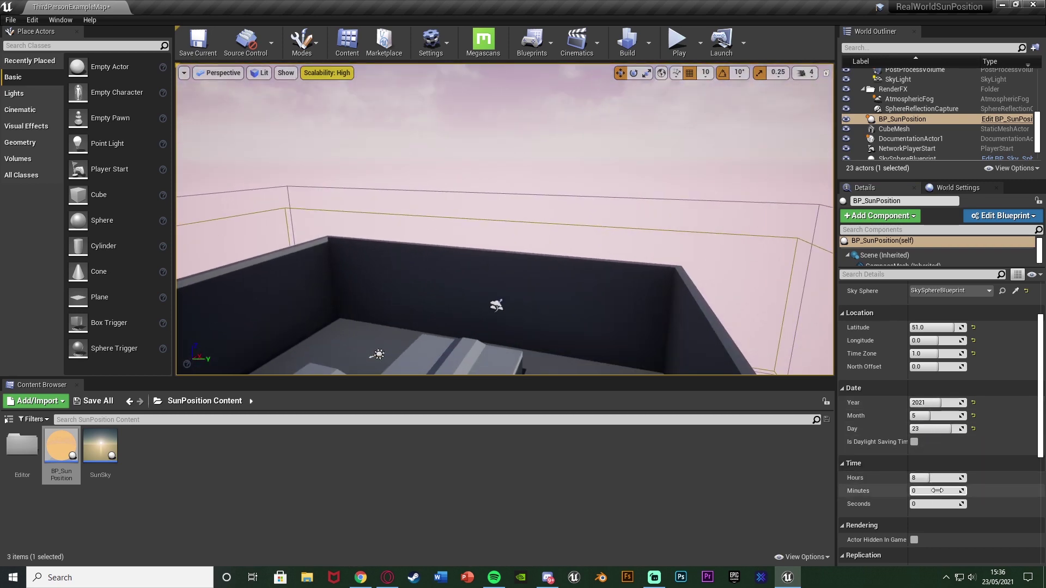
{"action": "left_click", "coordinate": [945, 478]}
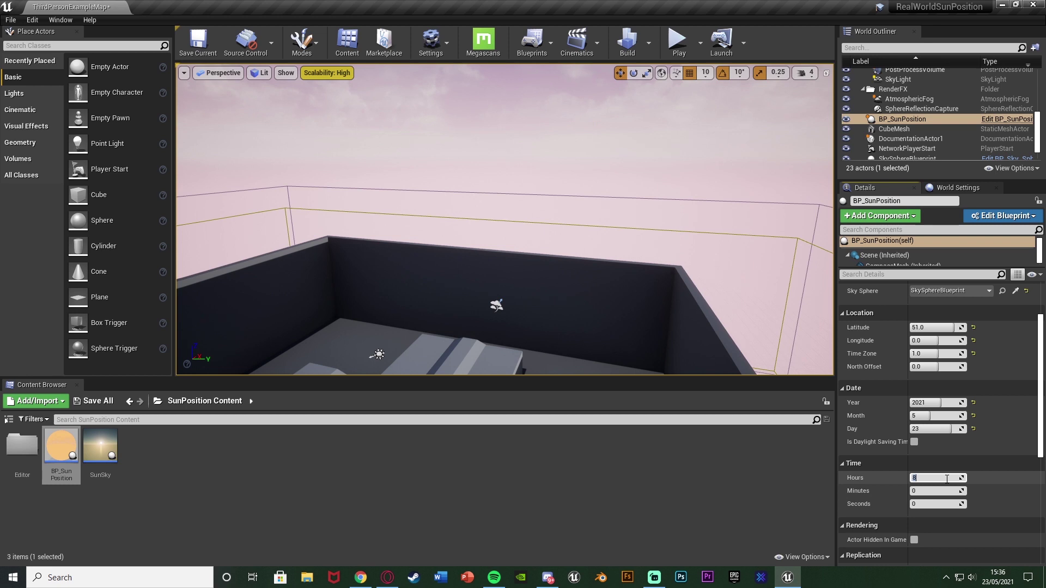
{"action": "type", "text": "15"}
{"action": "key", "text": "Return"}
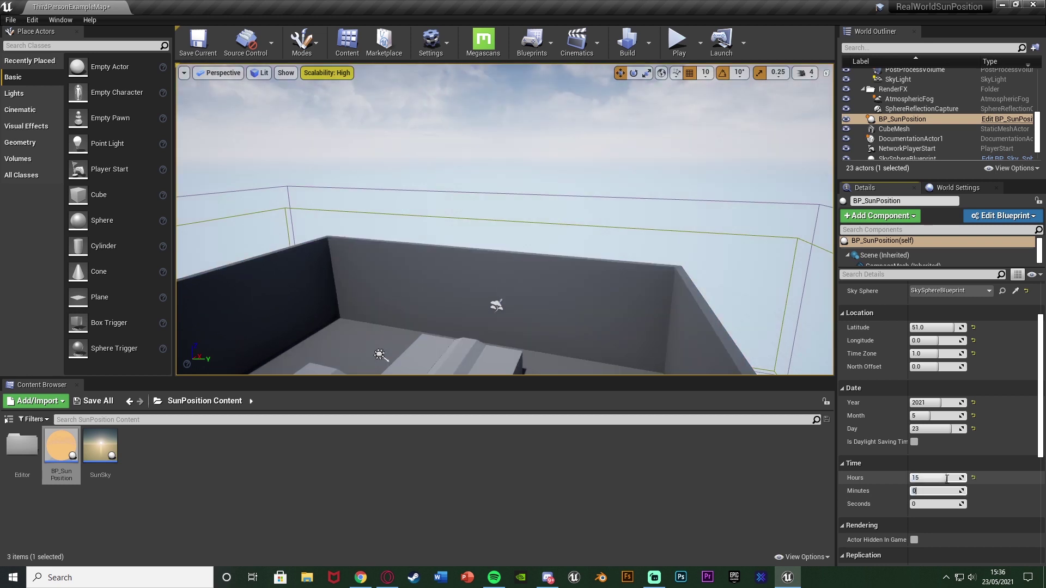
{"action": "key", "text": "Tab"}
{"action": "type", "text": "36"}
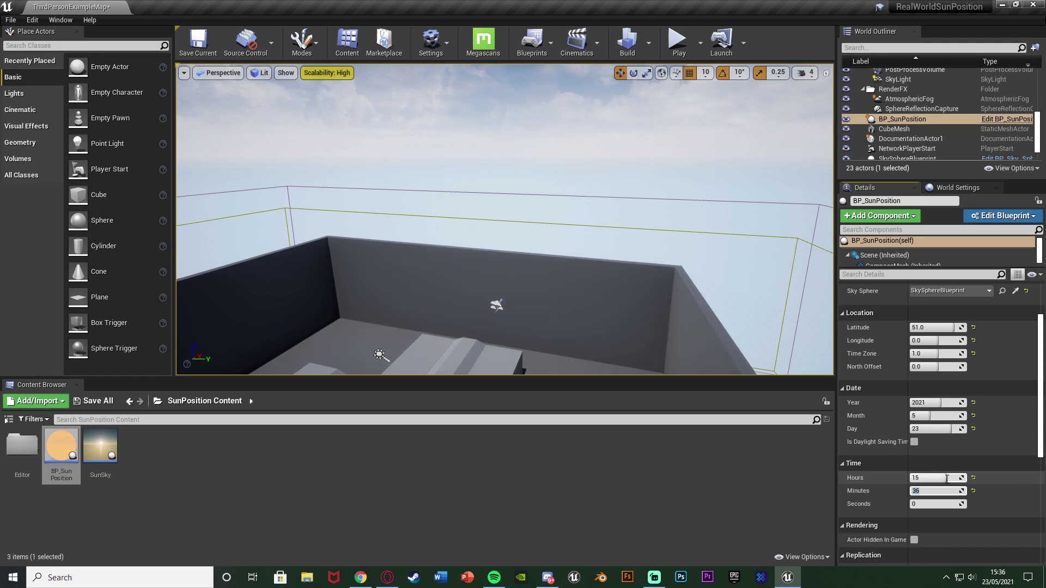
{"action": "right_click_drag", "start_coordinate": [641, 258], "coordinate": [400, 173]}
{"action": "right_click_drag", "start_coordinate": [641, 172], "coordinate": [784, 185]}
{"action": "right_click_drag", "start_coordinate": [578, 172], "coordinate": [559, 211]}
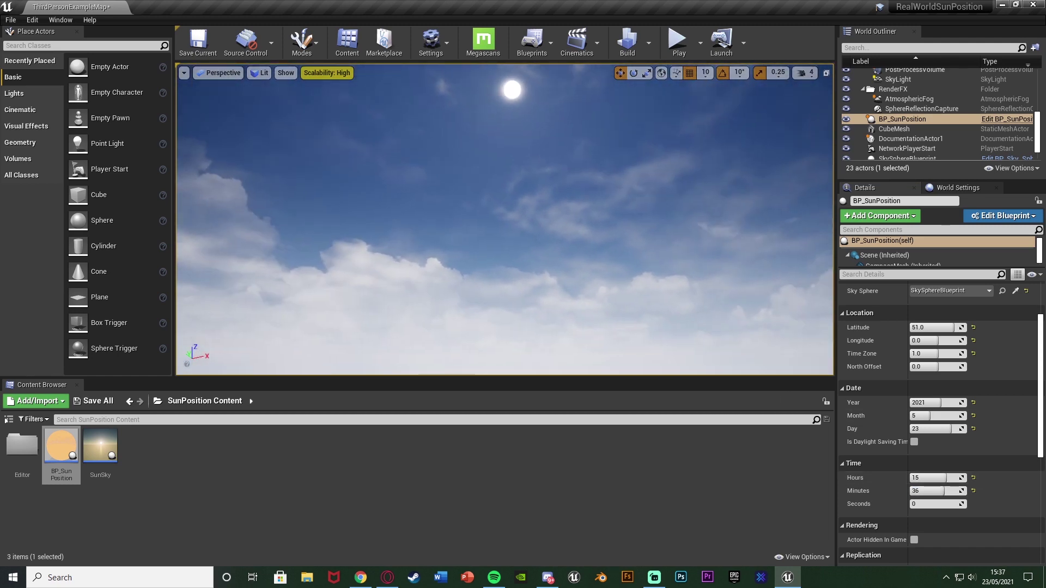
Step: Set the BP_SunPosition time zone to 0
{"action": "right_click_drag", "start_coordinate": [527, 165], "coordinate": [525, 237]}
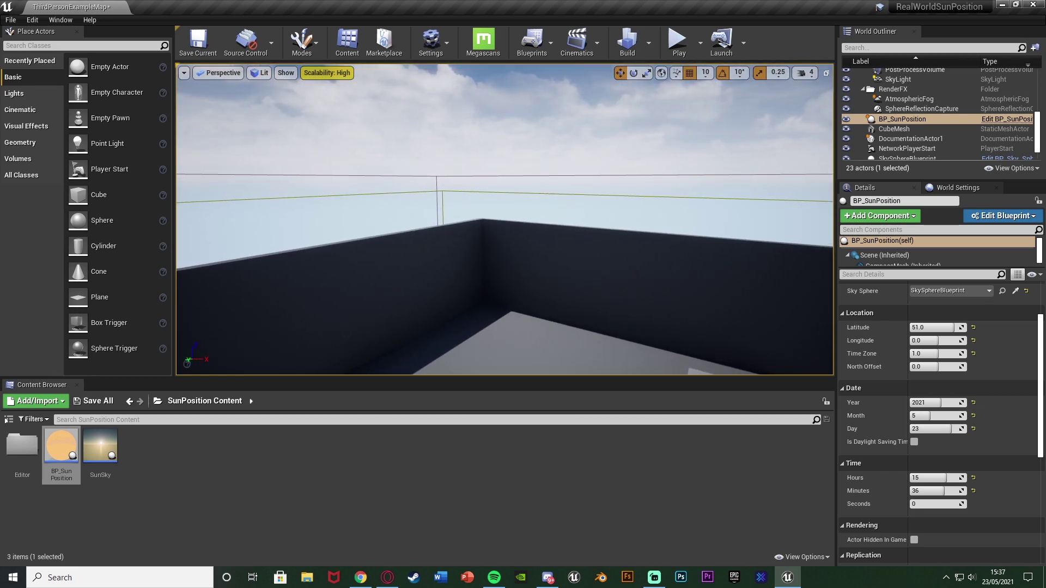
{"action": "right_click_drag", "start_coordinate": [564, 200], "coordinate": [565, 163]}
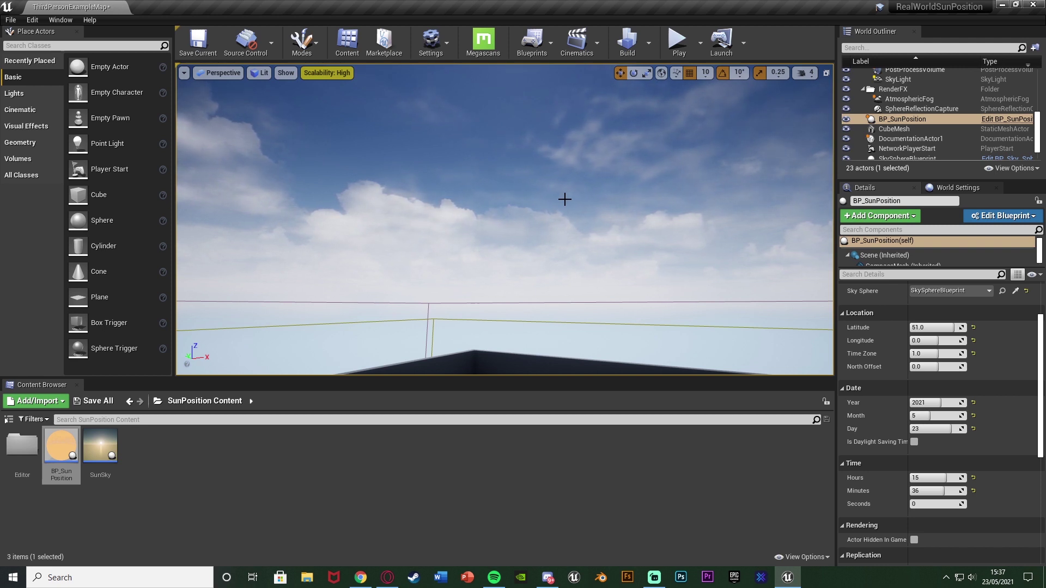
{"action": "right_click_drag", "start_coordinate": [564, 199], "coordinate": [572, 169]}
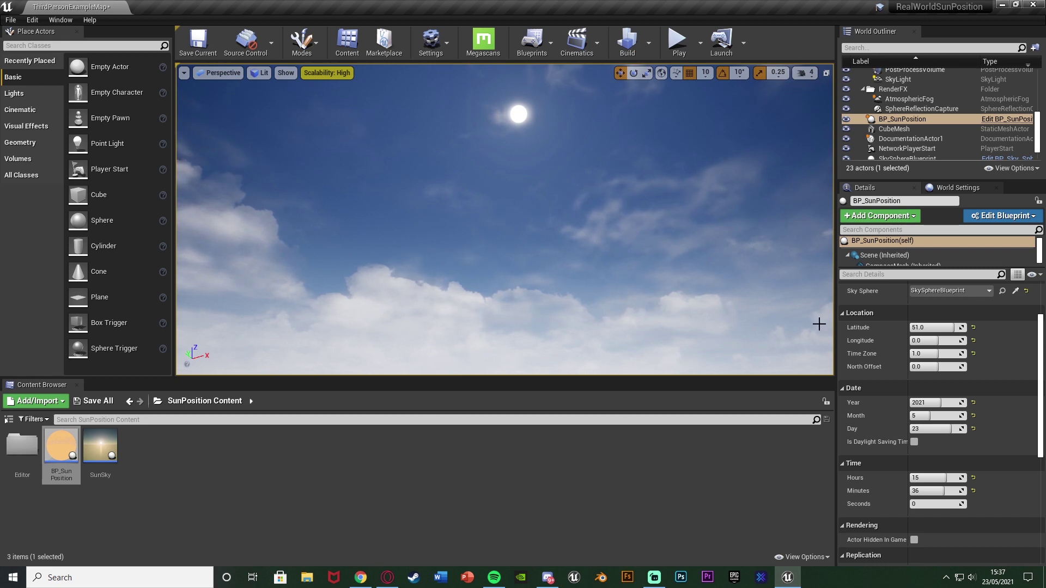
{"action": "left_click", "coordinate": [935, 353]}
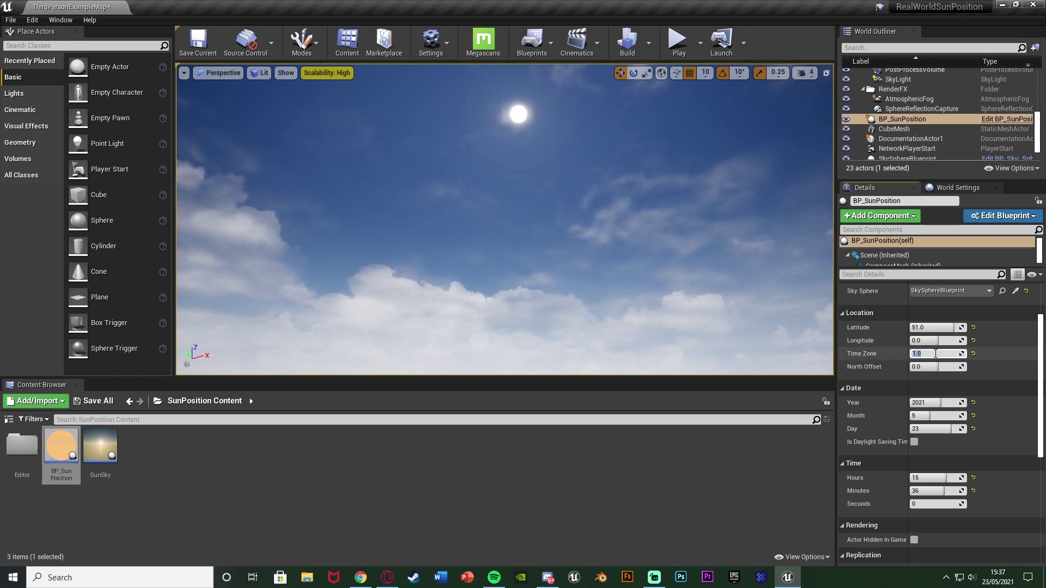
{"action": "type", "text": "0"}
{"action": "key", "text": "Return"}
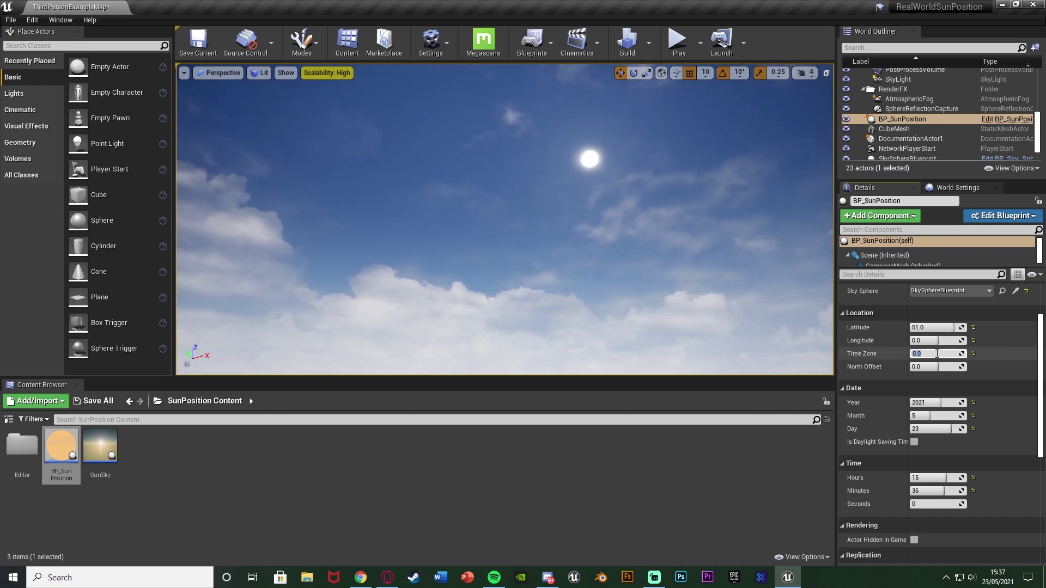
Step: Set the BP_SunPosition month to 12 and view the sun's position in the level
{"action": "left_click", "coordinate": [942, 415]}
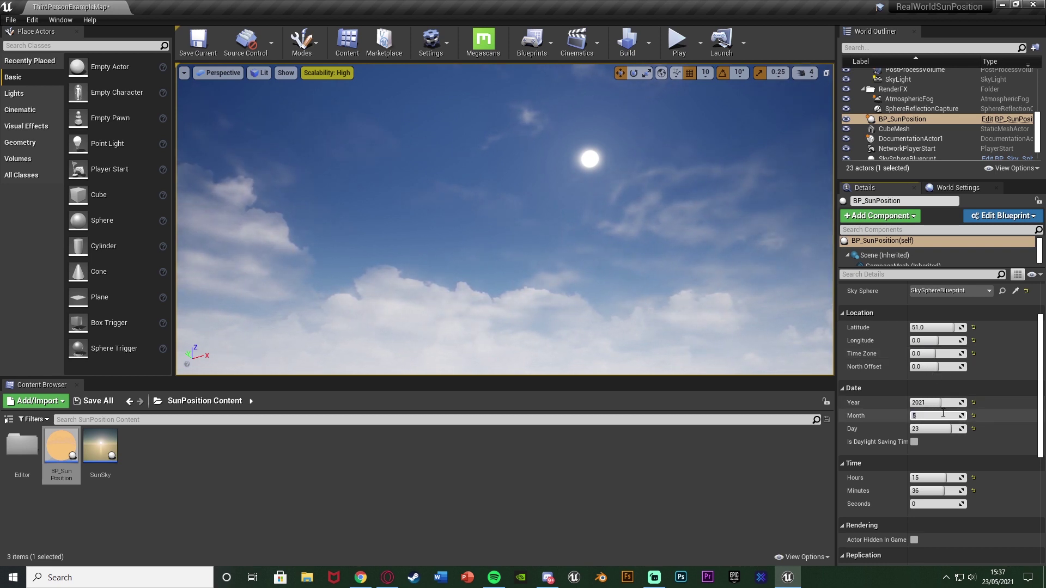
{"action": "type", "text": "12"}
{"action": "key", "text": "Return"}
{"action": "right_click_drag", "start_coordinate": [670, 250], "coordinate": [490, 328]}
{"action": "right_click_drag", "start_coordinate": [599, 275], "coordinate": [635, 234]}
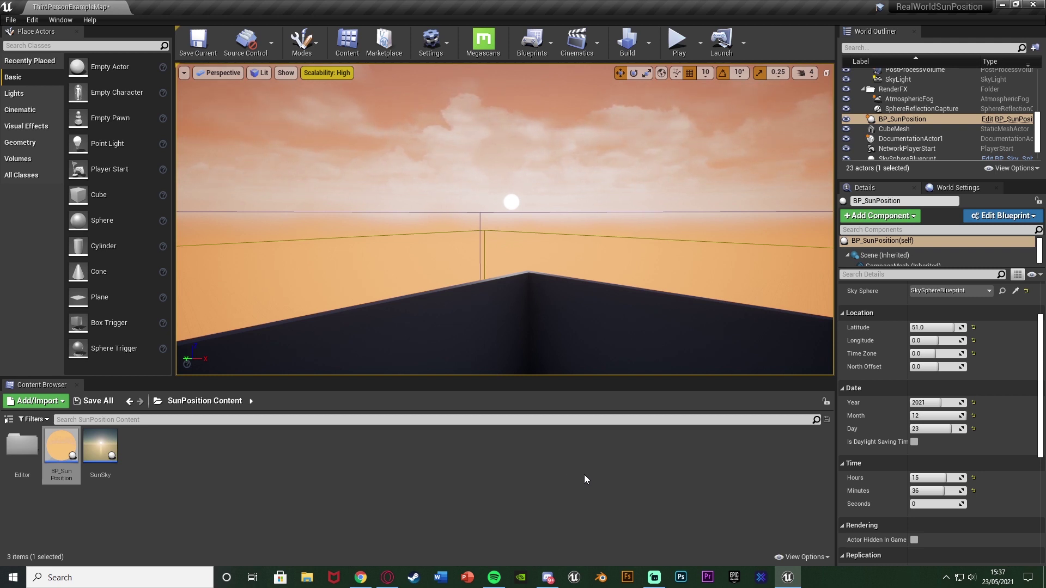
Step: Set the BP_SunPosition latitude to -36
{"action": "left_click", "coordinate": [939, 328]}
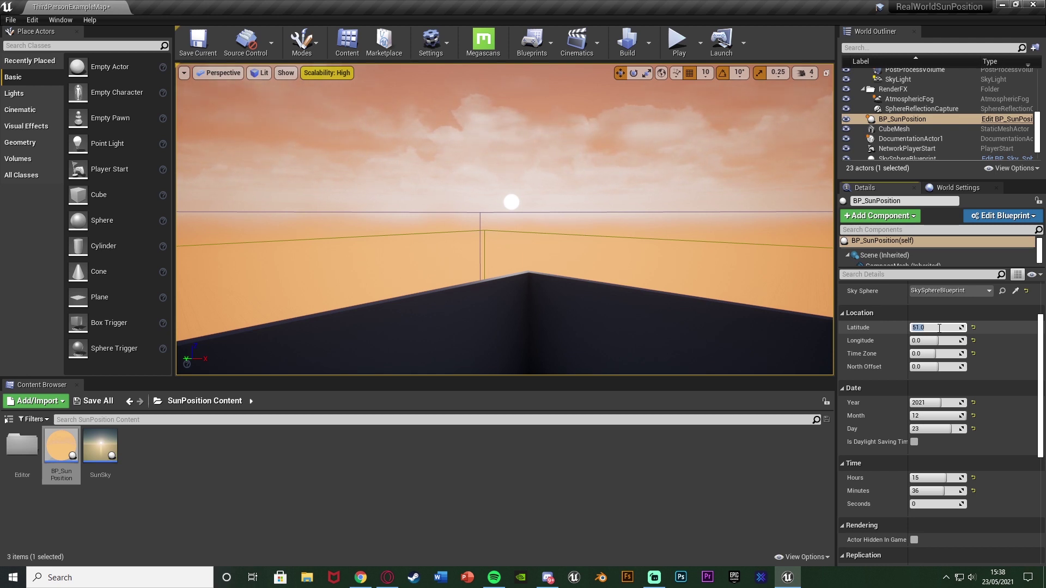
{"action": "type", "text": "36"}
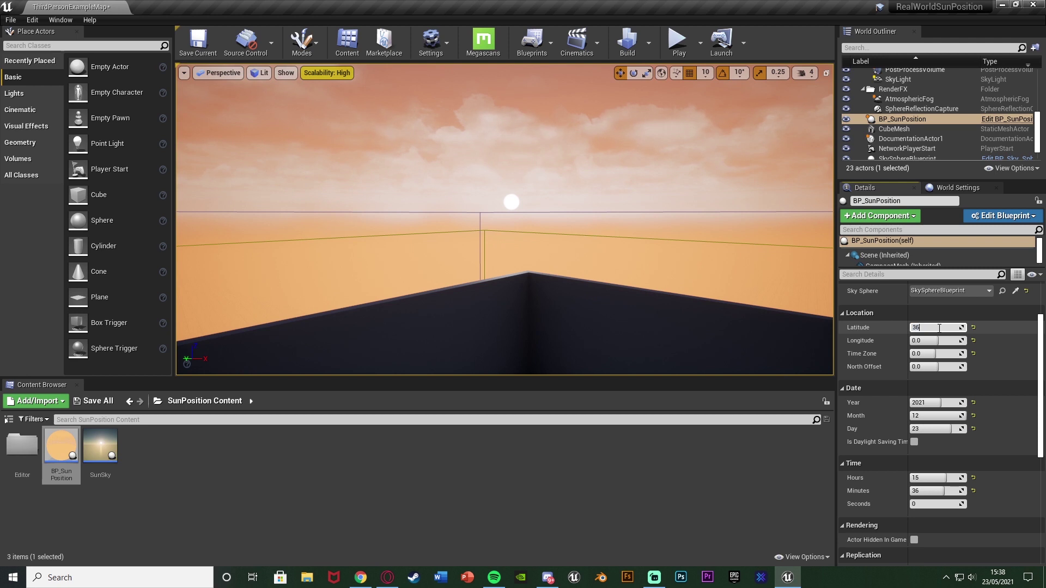
{"action": "key", "text": "Return"}
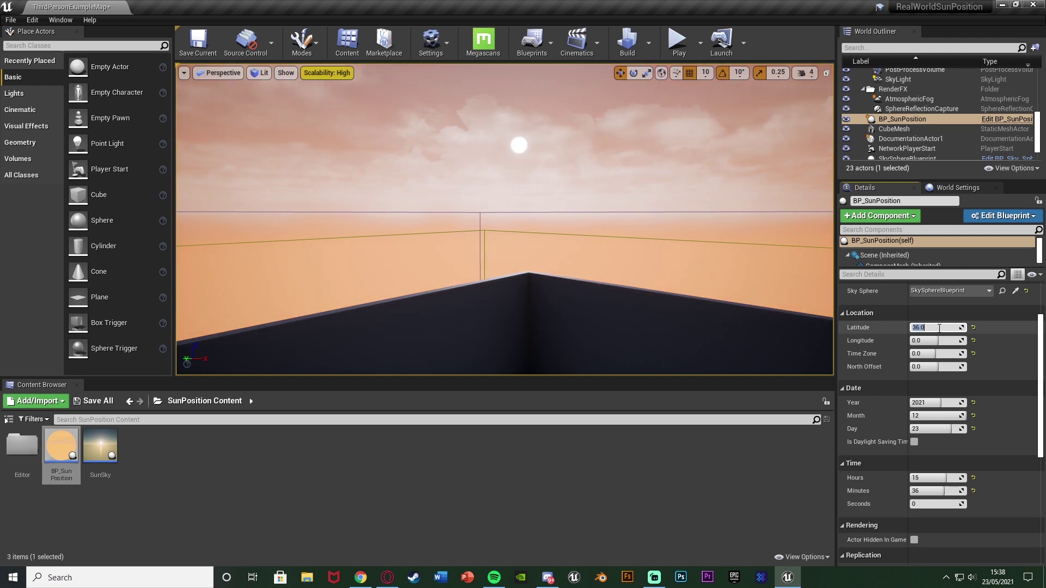
{"action": "type", "text": "-36"}
{"action": "key", "text": "Return"}
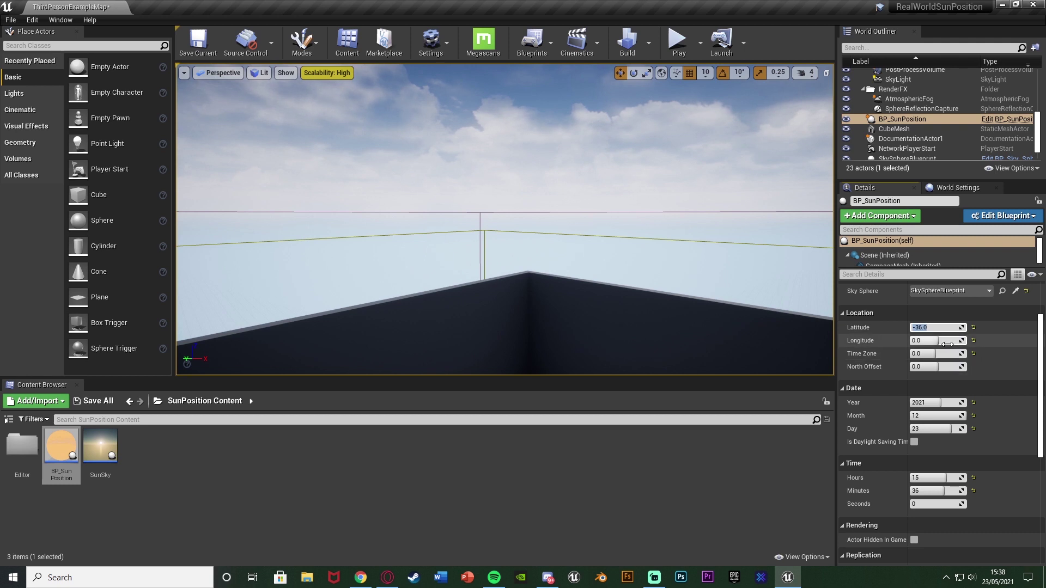
Step: Set the BP_SunPosition longitude to 174 and look around the level for the sun
{"action": "left_click", "coordinate": [948, 342]}
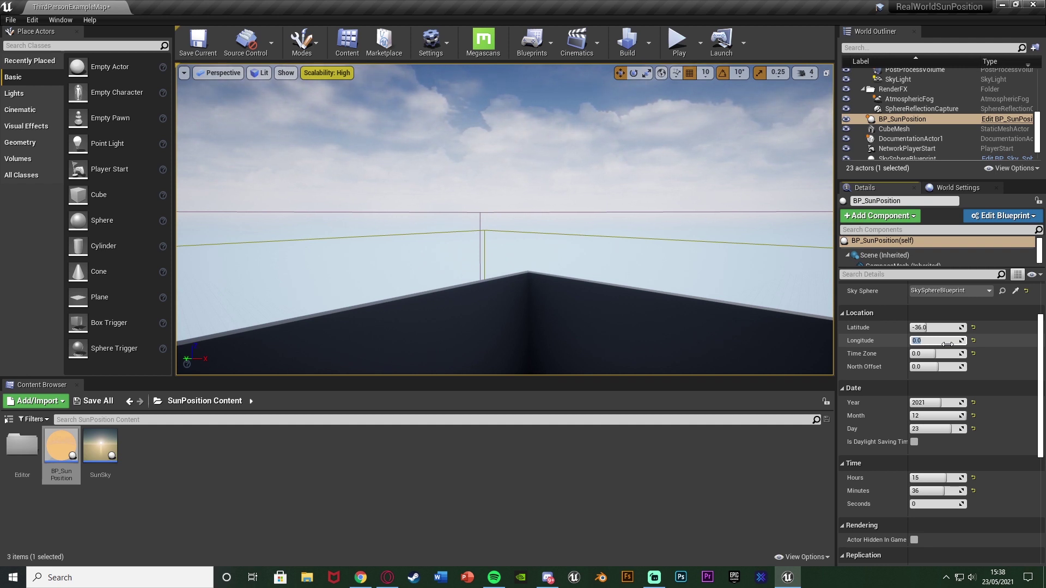
{"action": "type", "text": "174"}
{"action": "key", "text": "Return"}
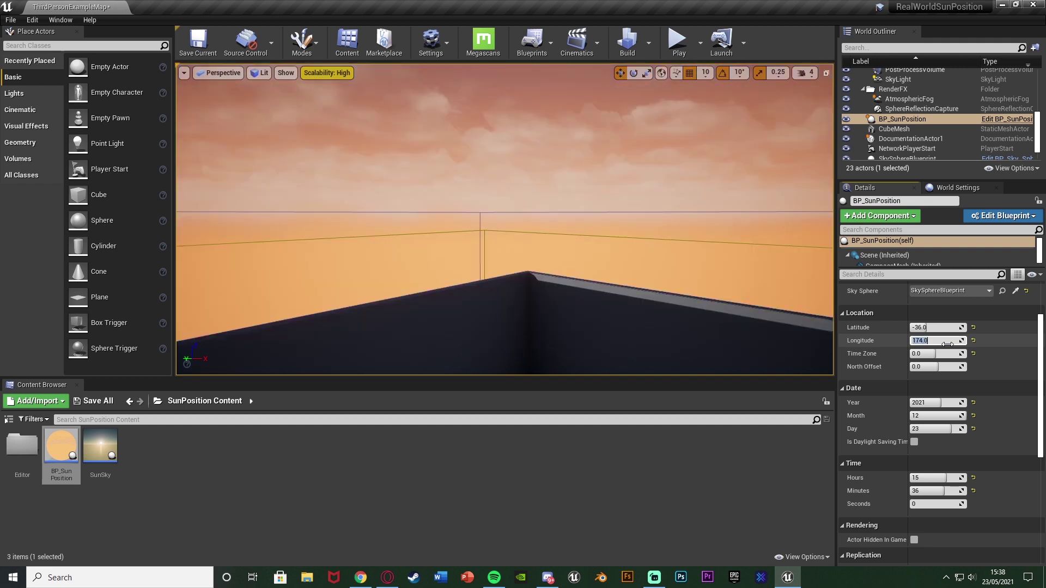
{"action": "right_click_drag", "start_coordinate": [677, 299], "coordinate": [724, 267]}
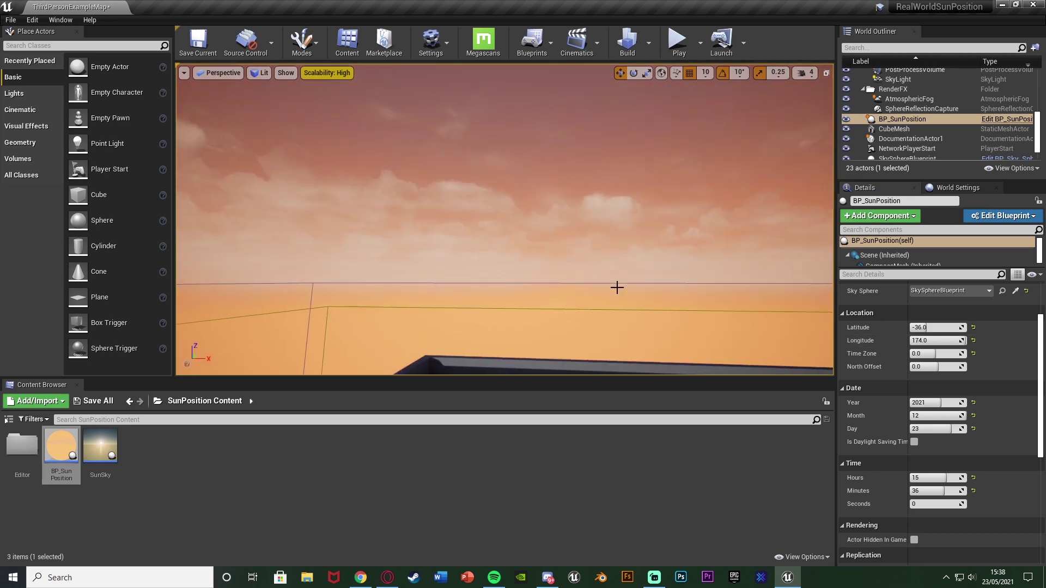
{"action": "right_click_drag", "start_coordinate": [621, 240], "coordinate": [827, 278]}
{"action": "right_click_drag", "start_coordinate": [490, 207], "coordinate": [566, 210]}
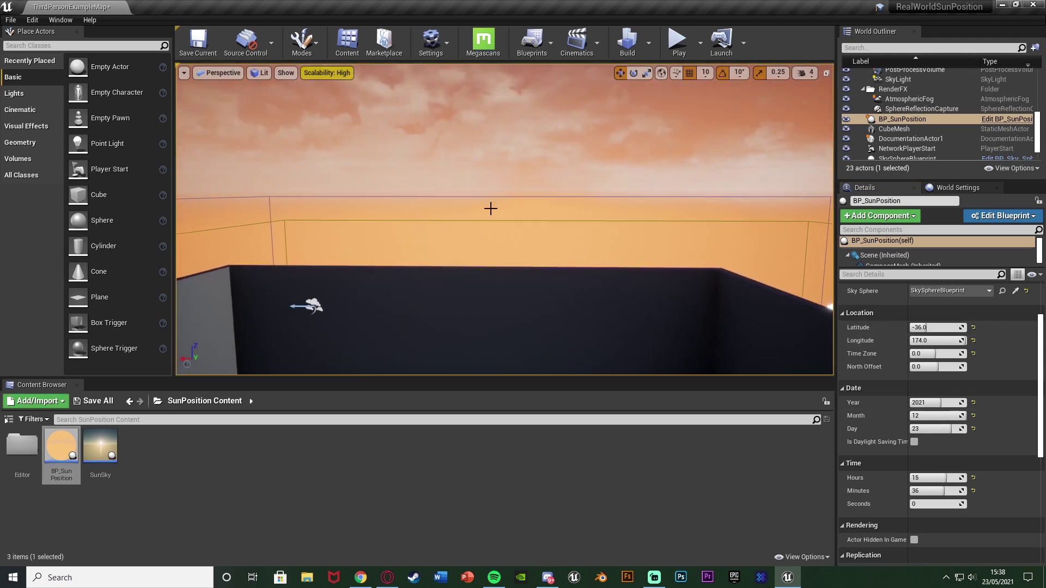
{"action": "right_click_drag", "start_coordinate": [383, 201], "coordinate": [193, 172]}
{"action": "right_click_drag", "start_coordinate": [468, 158], "coordinate": [384, 200]}
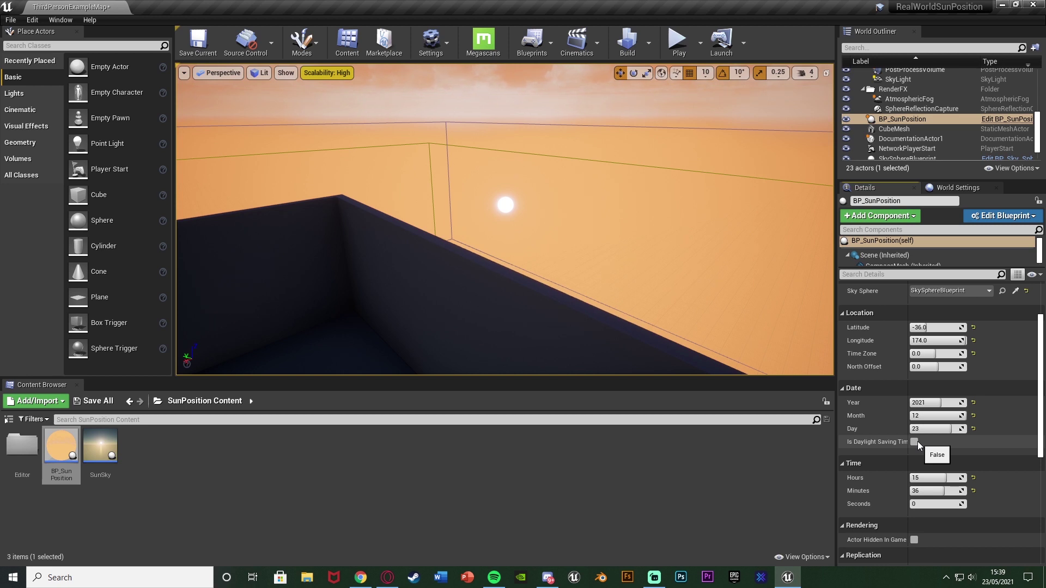
Step: Set the BP_SunPosition month to 5 and look around the level for the sun
{"action": "left_click", "coordinate": [930, 415]}
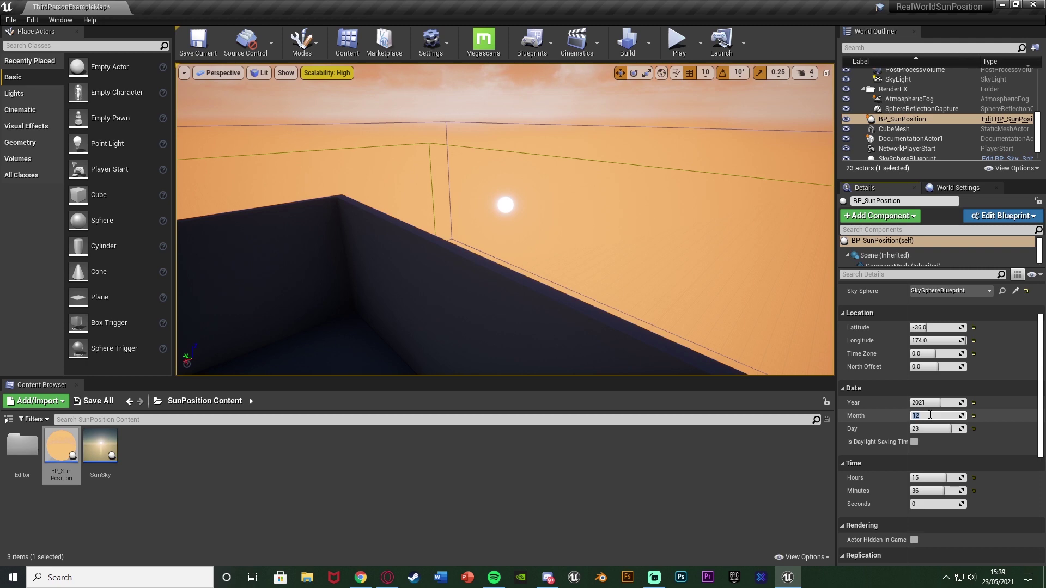
{"action": "type", "text": "5"}
{"action": "key", "text": "Return"}
{"action": "right_click_drag", "start_coordinate": [759, 305], "coordinate": [787, 362]}
{"action": "right_click_drag", "start_coordinate": [762, 327], "coordinate": [692, 365]}
{"action": "right_click_drag", "start_coordinate": [327, 174], "coordinate": [349, 130]}
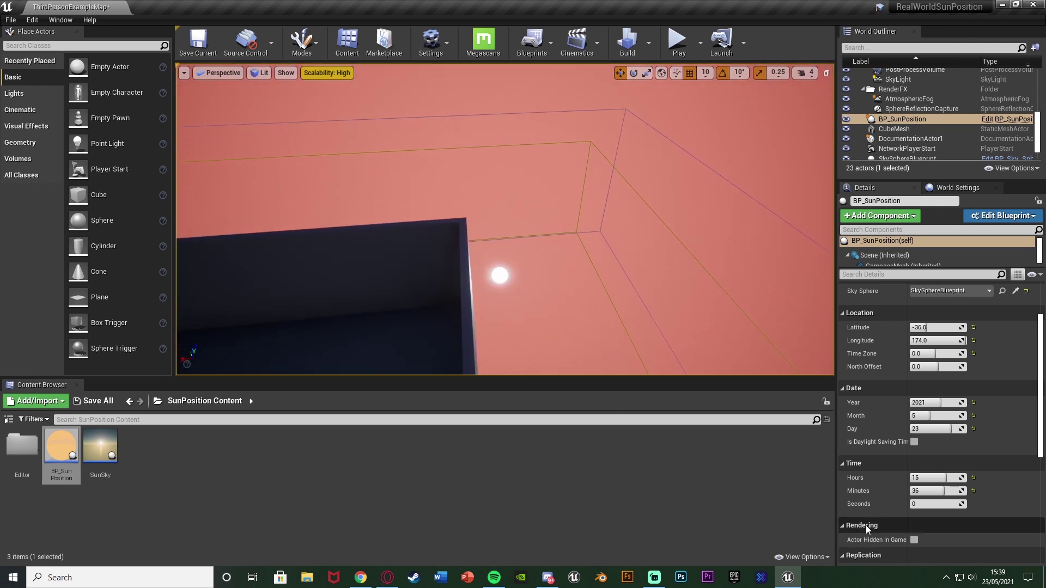
Step: Try months 3 and 1 in the BP_SunPosition date and compare where the sun sits
{"action": "left_click", "coordinate": [937, 417]}
{"action": "type", "text": "3"}
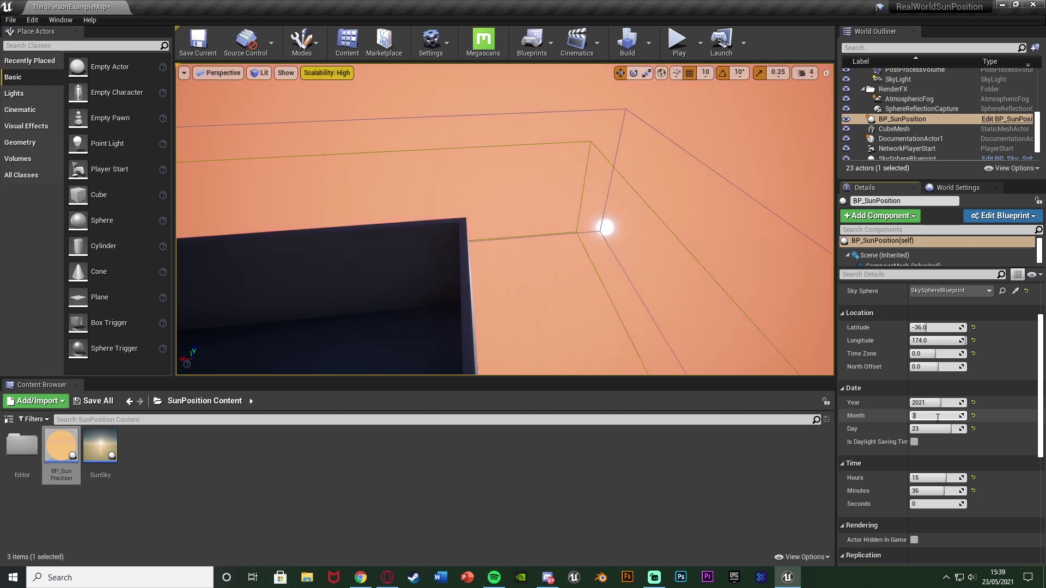
{"action": "type", "text": "1"}
{"action": "key", "text": "Return"}
{"action": "right_click_drag", "start_coordinate": [742, 311], "coordinate": [772, 280]}
Step: Set the BP_SunPosition month to 11 and look around the level
{"action": "left_click", "coordinate": [942, 418]}
{"action": "type", "text": "11"}
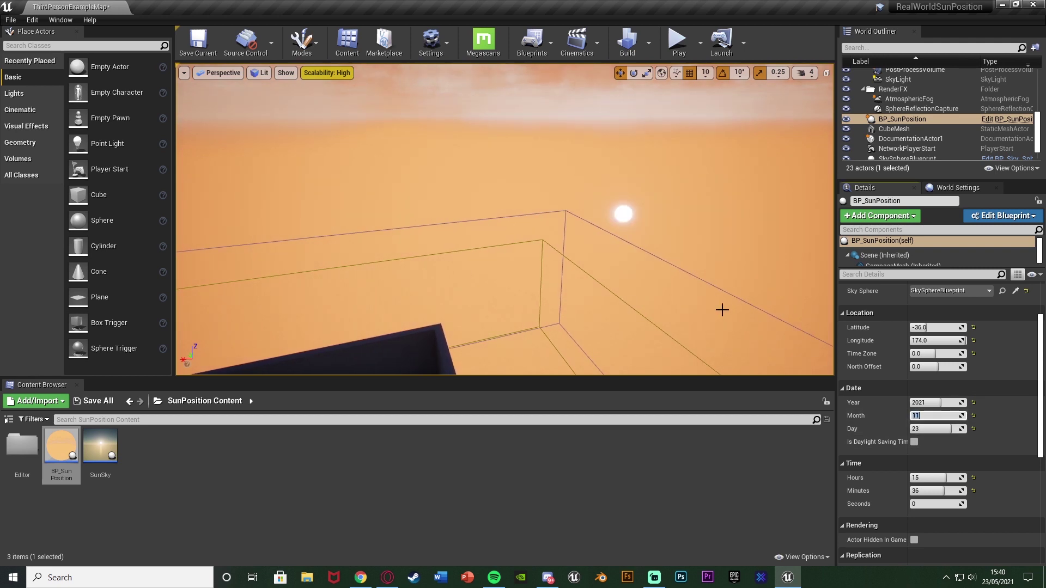
{"action": "right_click_drag", "start_coordinate": [541, 256], "coordinate": [368, 268]}
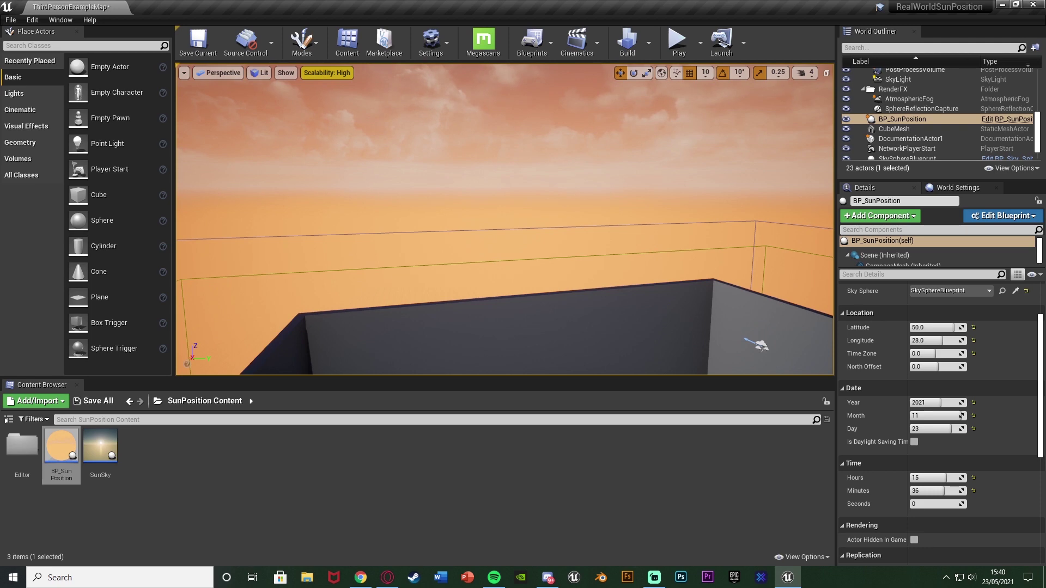
Step: Look around the sky, and undo the last two location changes, restoring latitude -36 and longitude 174
{"action": "right_click_drag", "start_coordinate": [504, 218], "coordinate": [529, 216]}
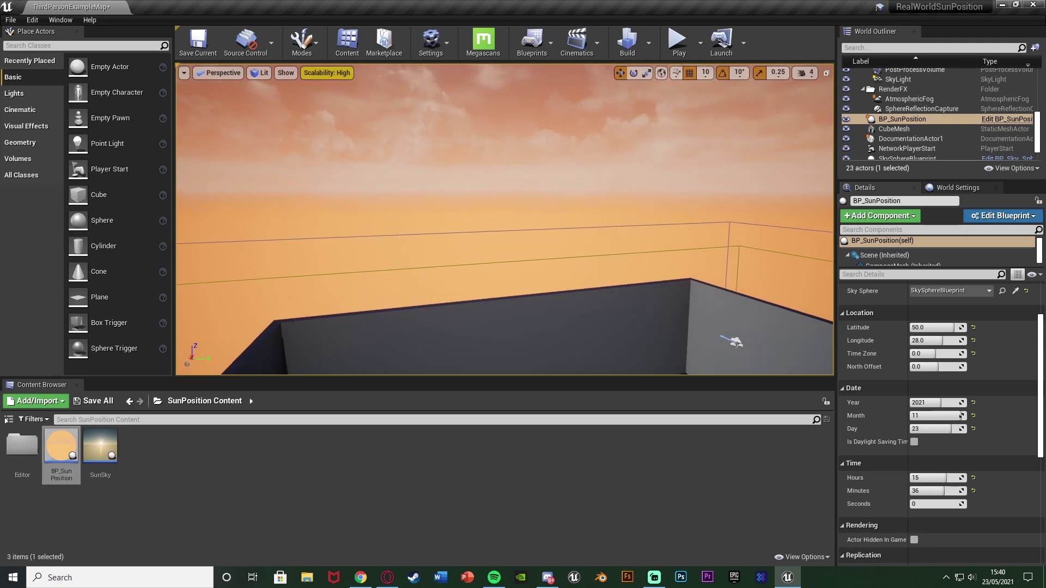
{"action": "right_click_drag", "start_coordinate": [624, 275], "coordinate": [812, 299]}
{"action": "key", "text": "ctrl+z"}
{"action": "key", "text": "ctrl+z"}
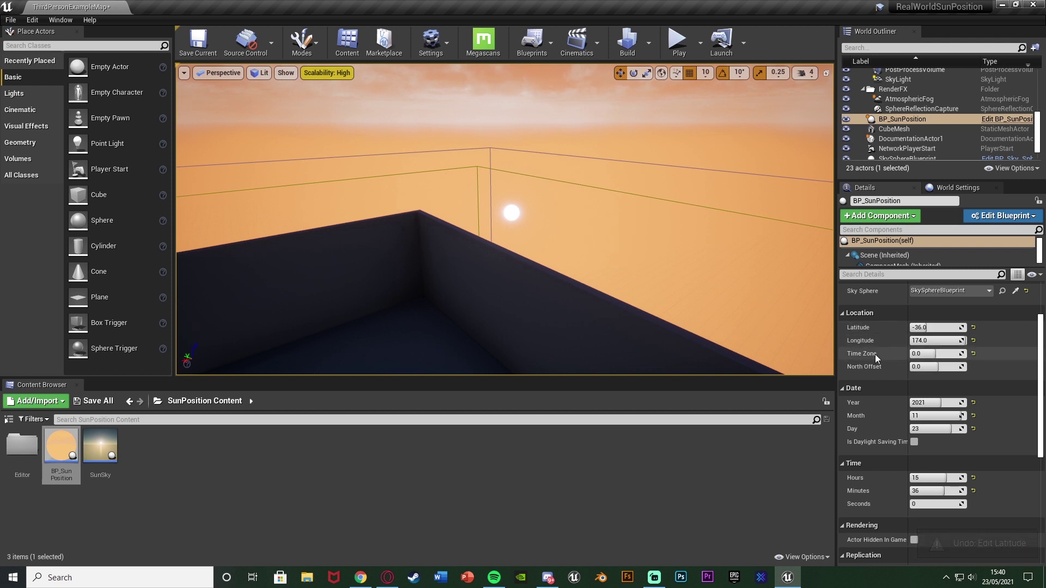
Step: Set the BP_SunPosition time zone to 12 and bring the sun into view in the sky
{"action": "left_click", "coordinate": [946, 355]}
{"action": "type", "text": "12"}
{"action": "key", "text": "Return"}
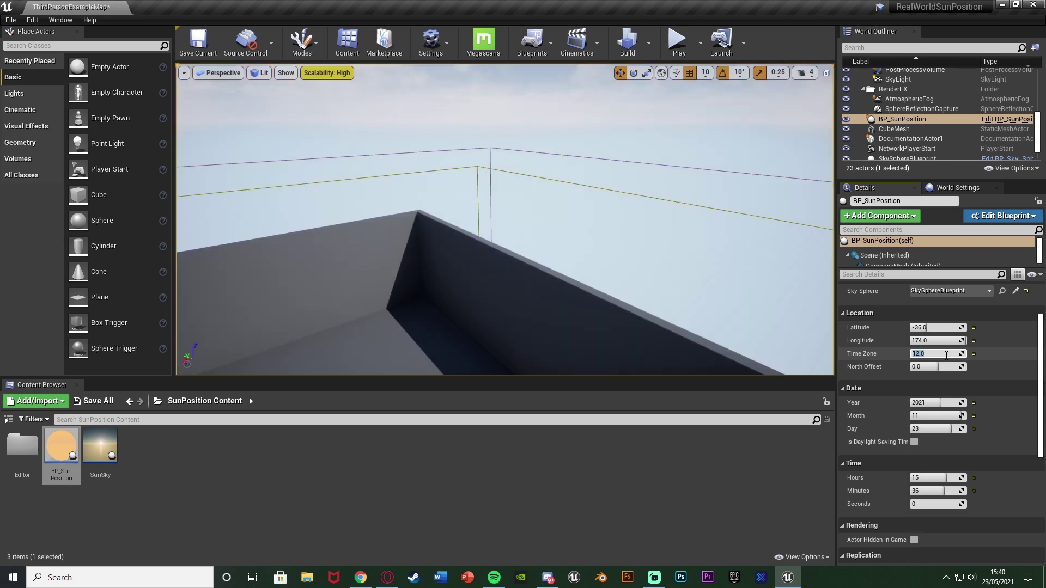
{"action": "right_click_drag", "start_coordinate": [560, 217], "coordinate": [509, 209]}
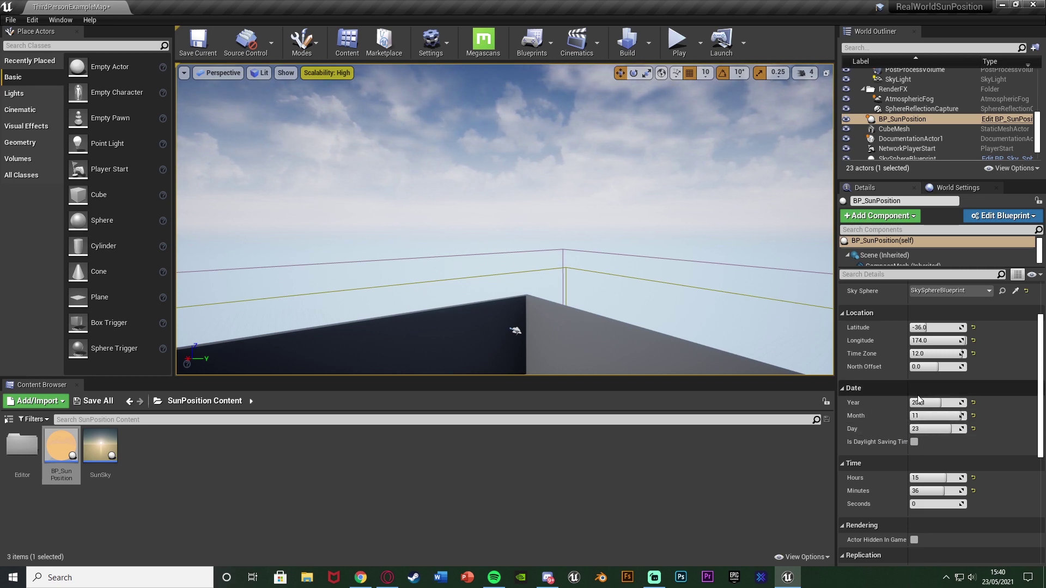
{"action": "right_click_drag", "start_coordinate": [644, 281], "coordinate": [653, 185]}
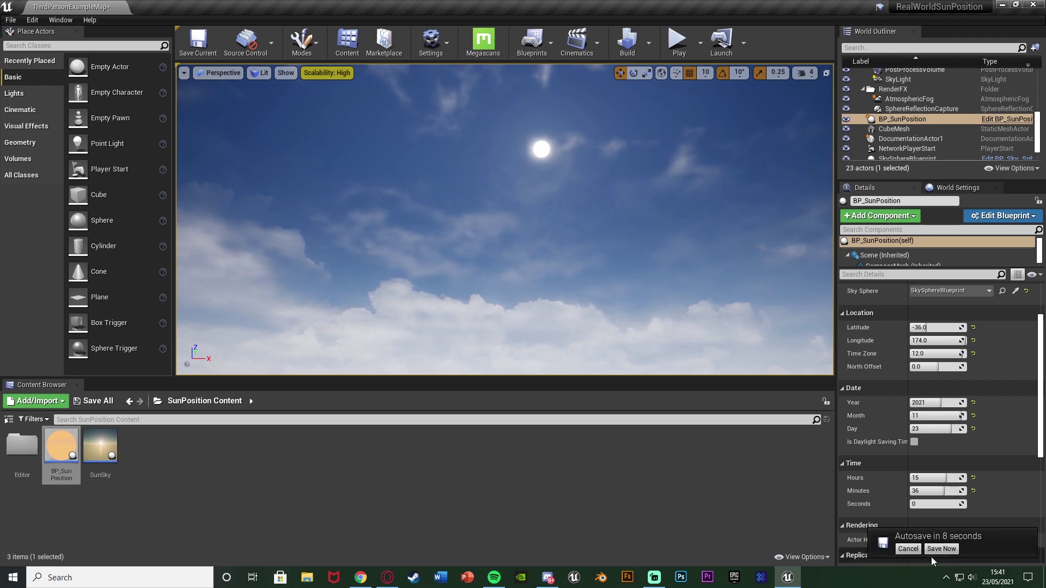
Step: Cancel the pending autosave and look at the sun in the sky
{"action": "left_click", "coordinate": [907, 547]}
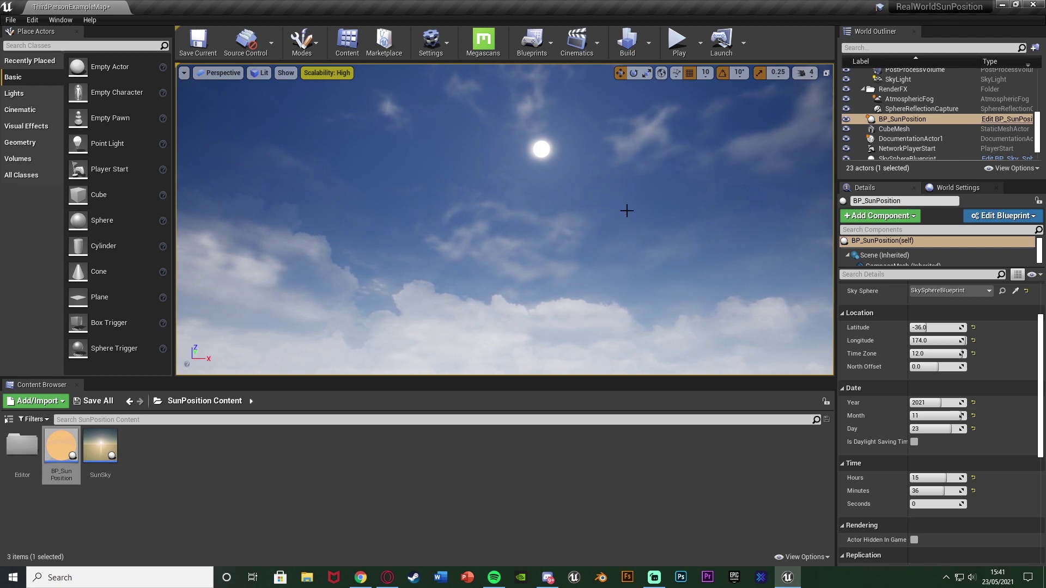
{"action": "right_click_drag", "start_coordinate": [623, 192], "coordinate": [579, 150]}
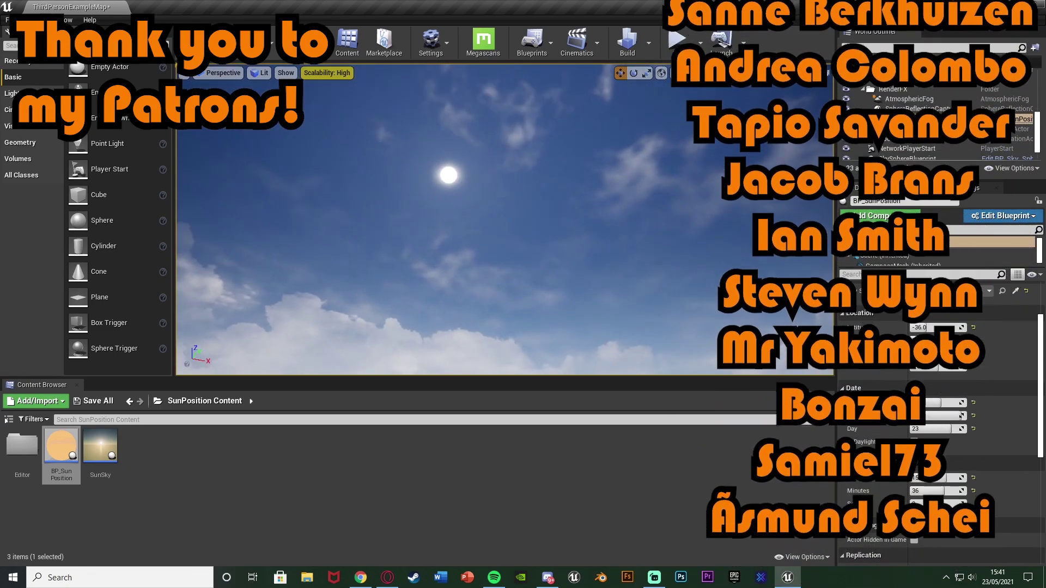
{"action": "right_click_drag", "start_coordinate": [685, 315], "coordinate": [684, 321]}
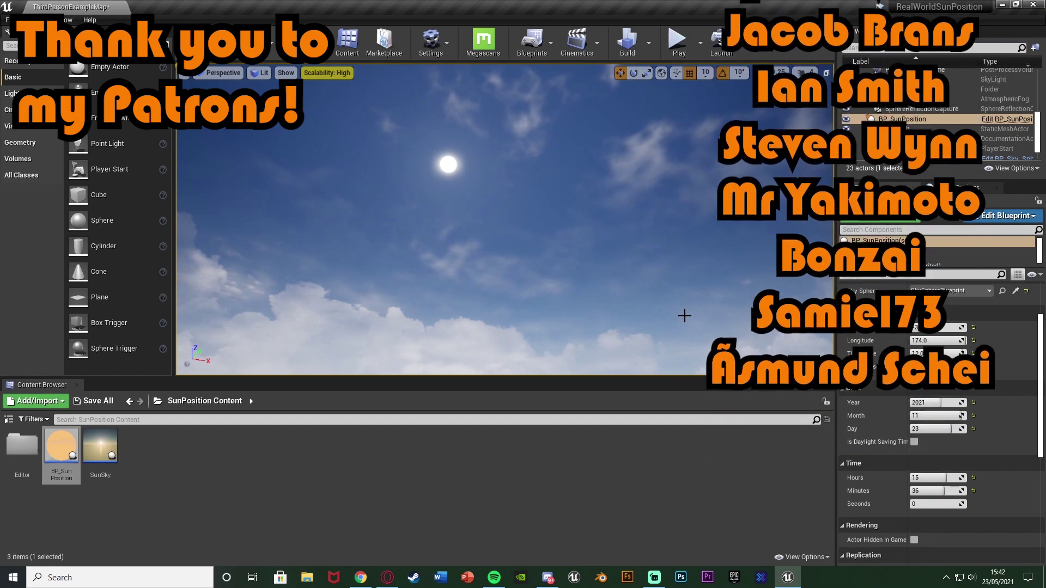